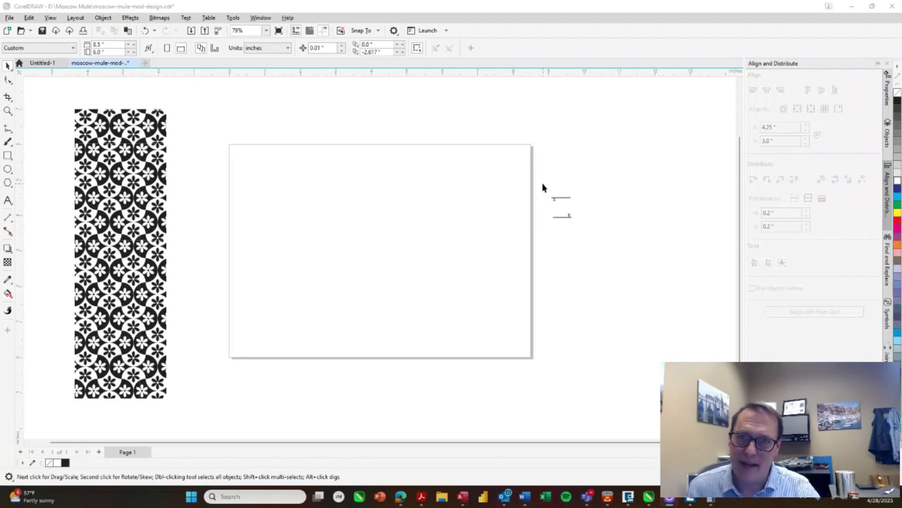
Step: Overlap the E marker's line with the S marker's line, and move the E marker back below it
left_click_drag(540, 182, 590, 238)
scroll(569, 212, "up", 5)
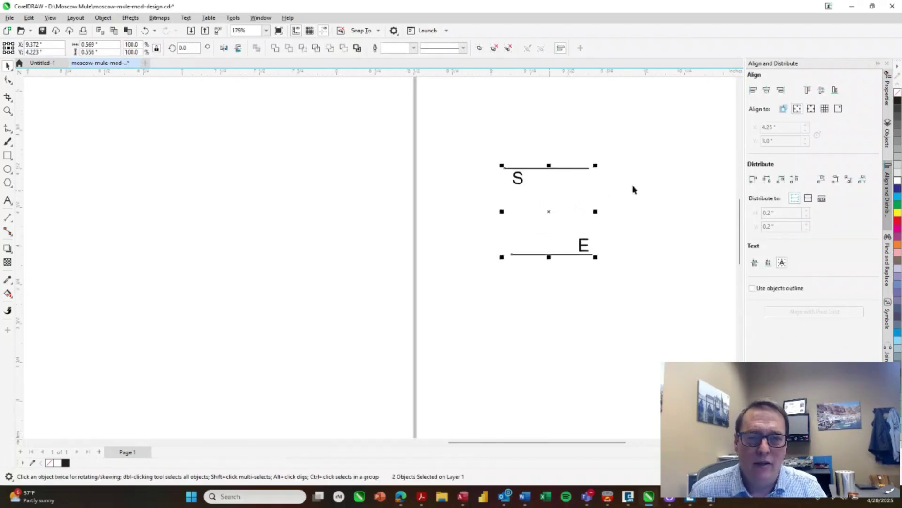
left_click(549, 173)
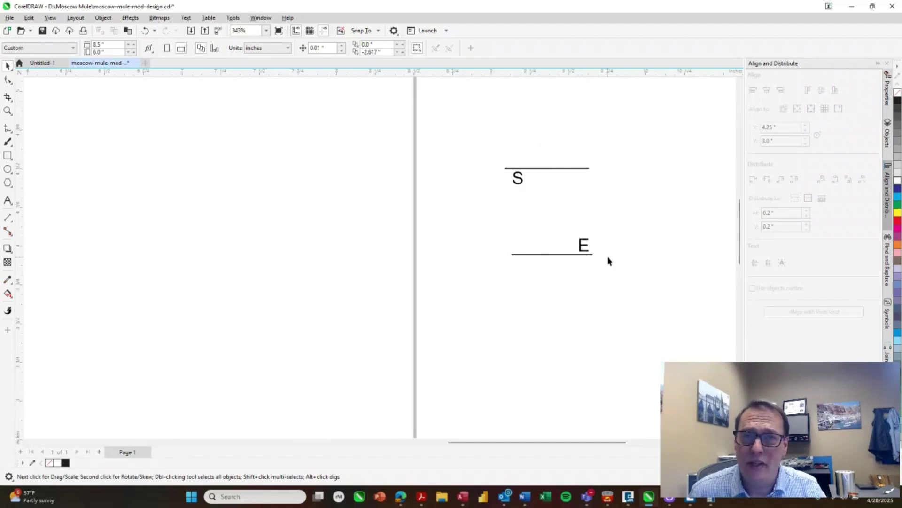
left_click_drag(605, 230, 472, 261)
left_click_drag(530, 257, 524, 171)
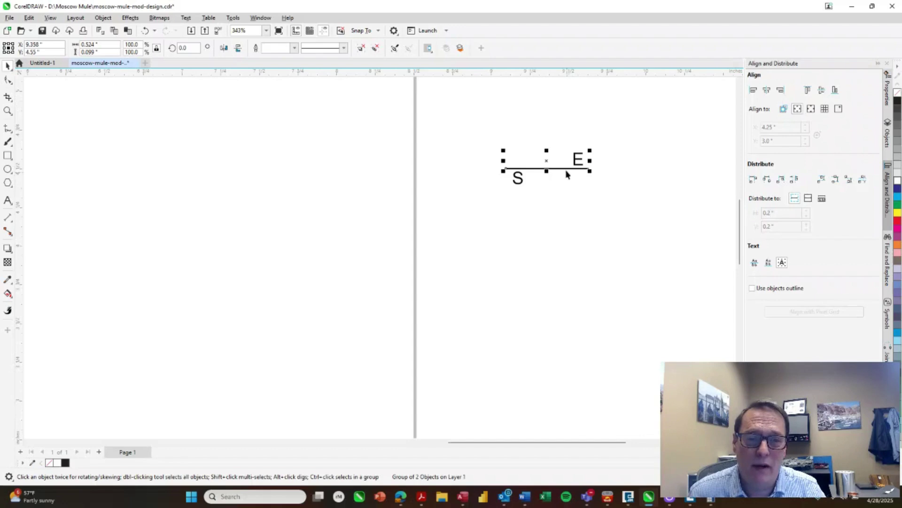
left_click_drag(565, 169, 568, 229)
left_click(664, 187)
scroll(583, 212, "down", 6)
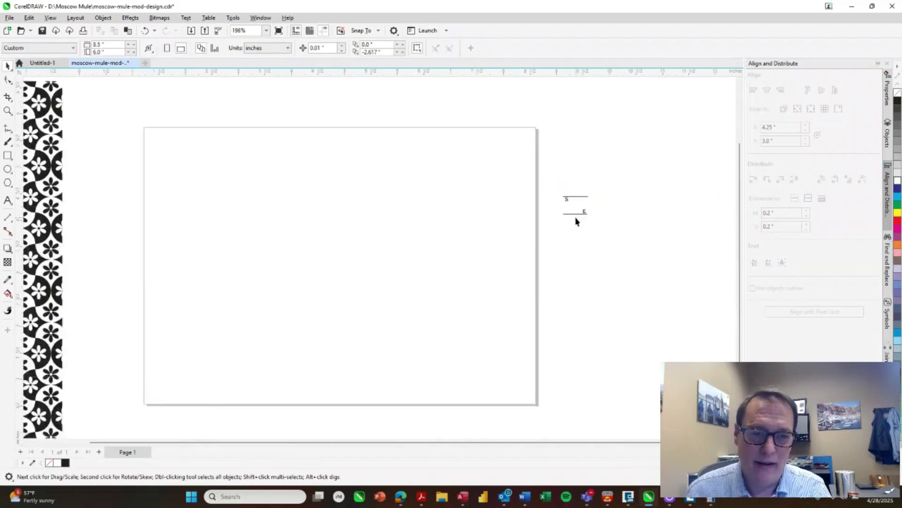
left_click_drag(553, 189, 590, 206)
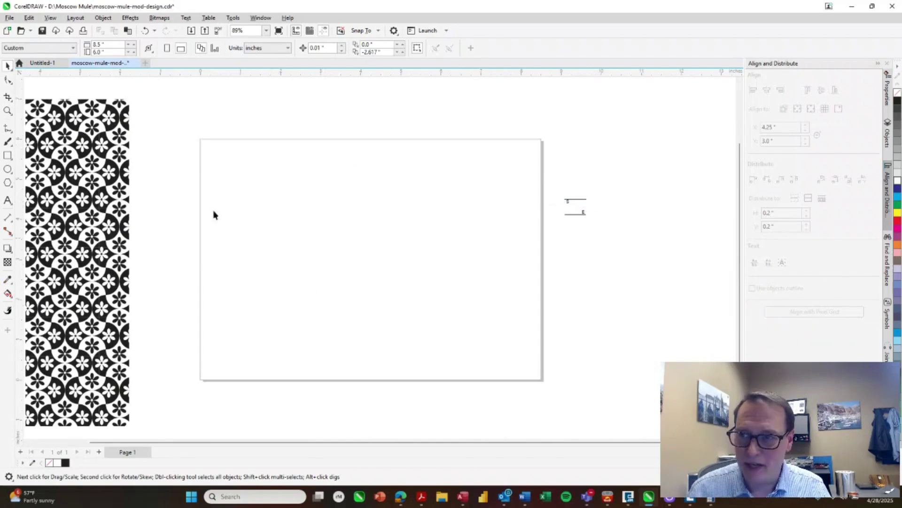
Step: Set the page width to 2.625 inches
double_click(110, 46)
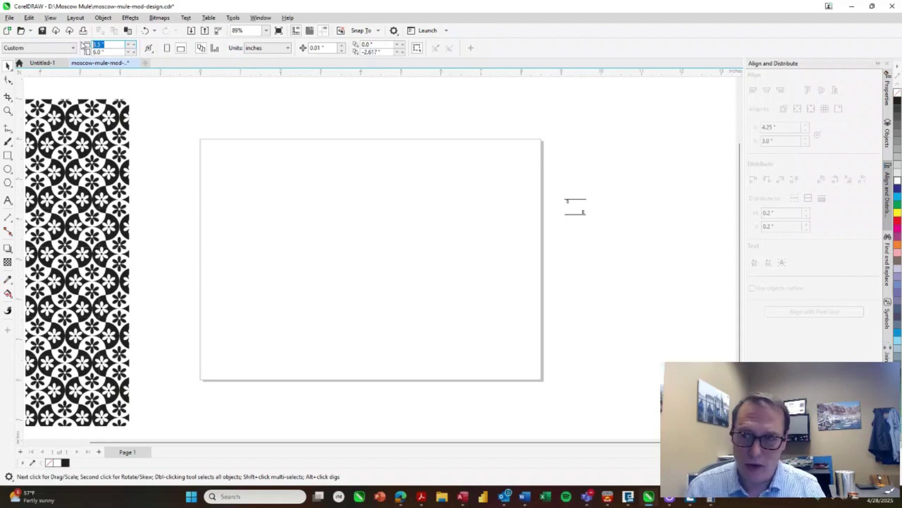
type("2")
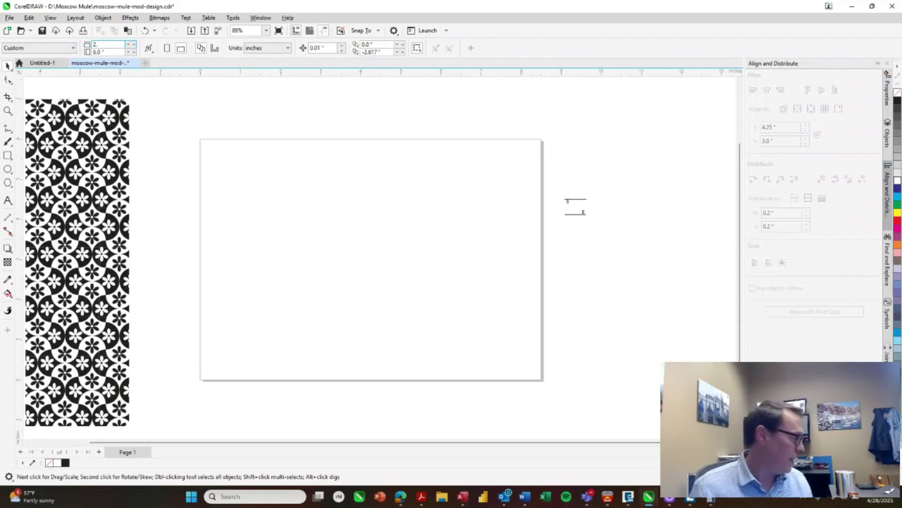
type(".")
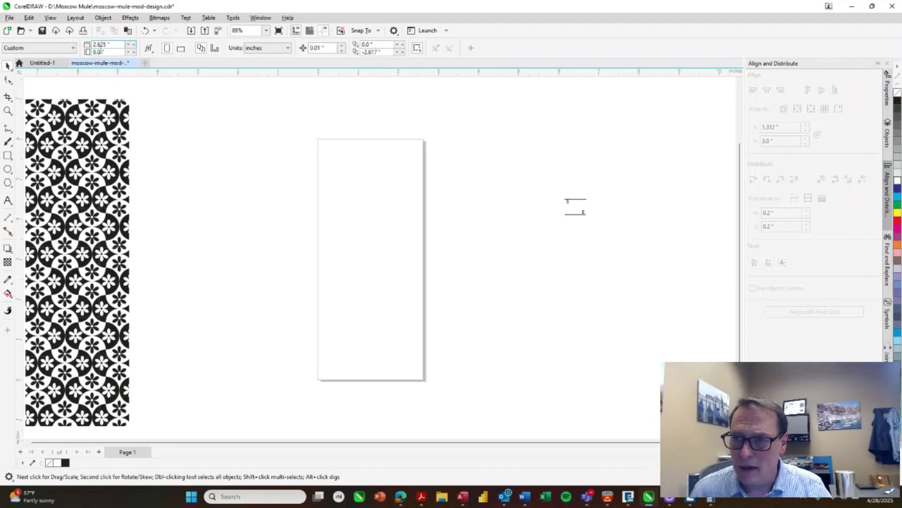
Step: Multiply 2.595 by 3.141 in Calculator and set the page height to 8.15 inches
left_click(110, 51)
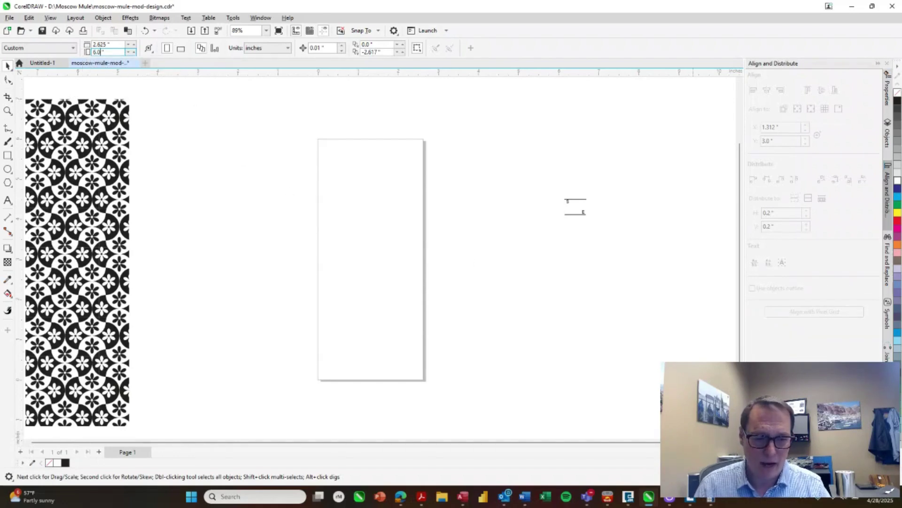
key("XF86Calculator")
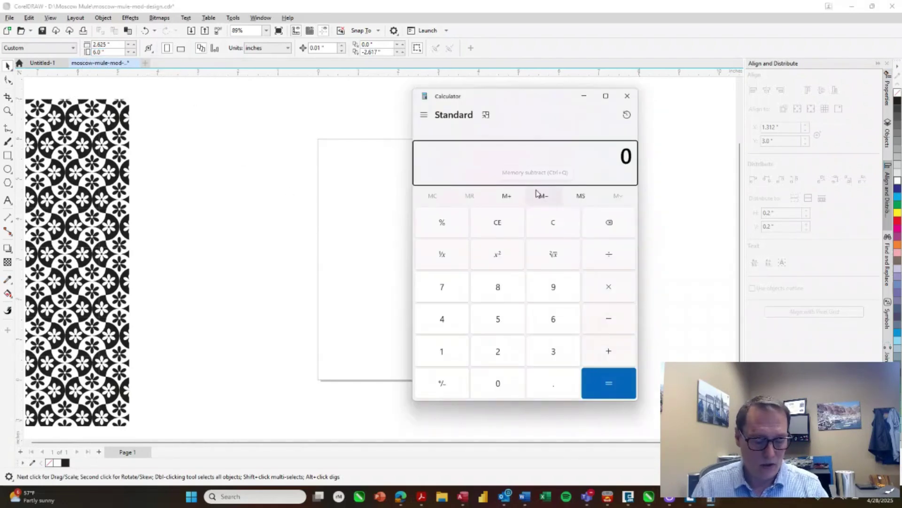
type("2.595 × ")
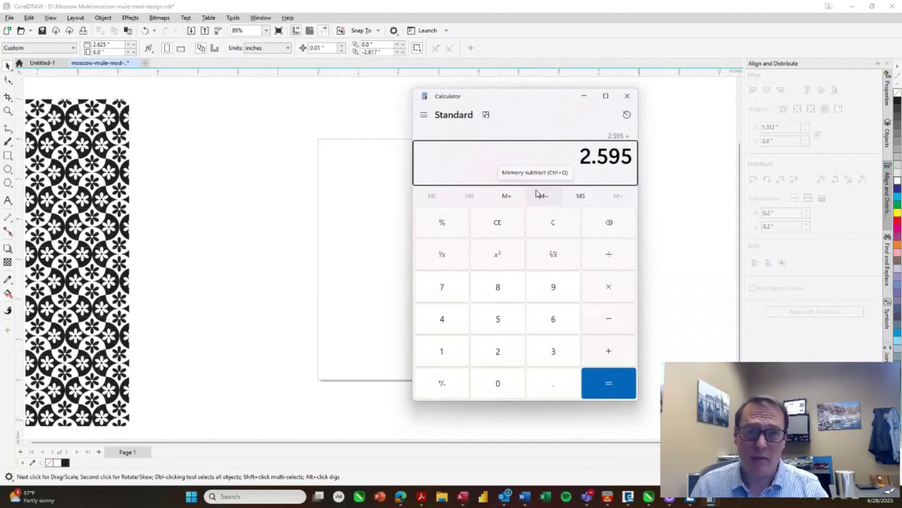
type("3.141")
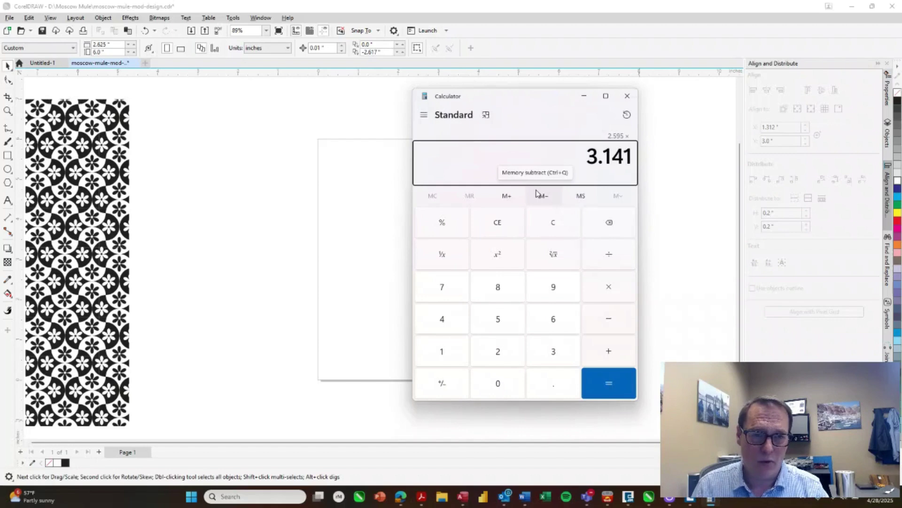
key("Return")
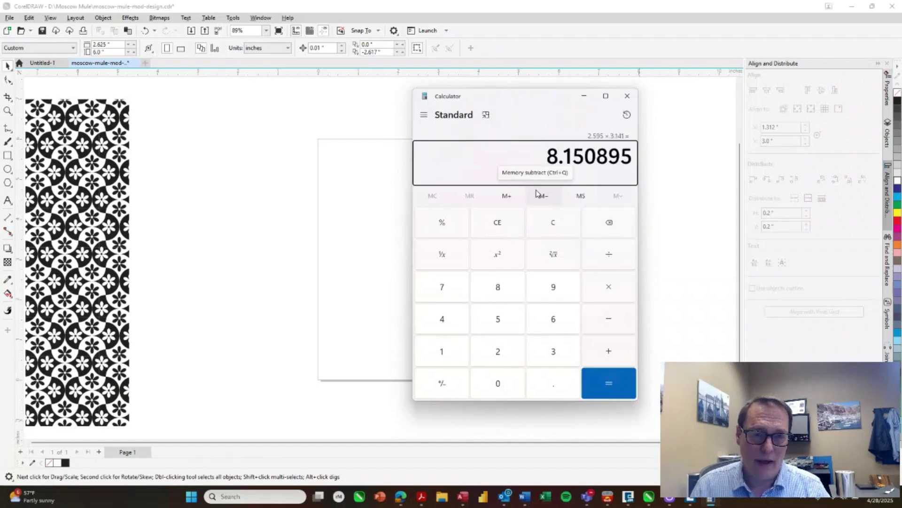
left_click(625, 97)
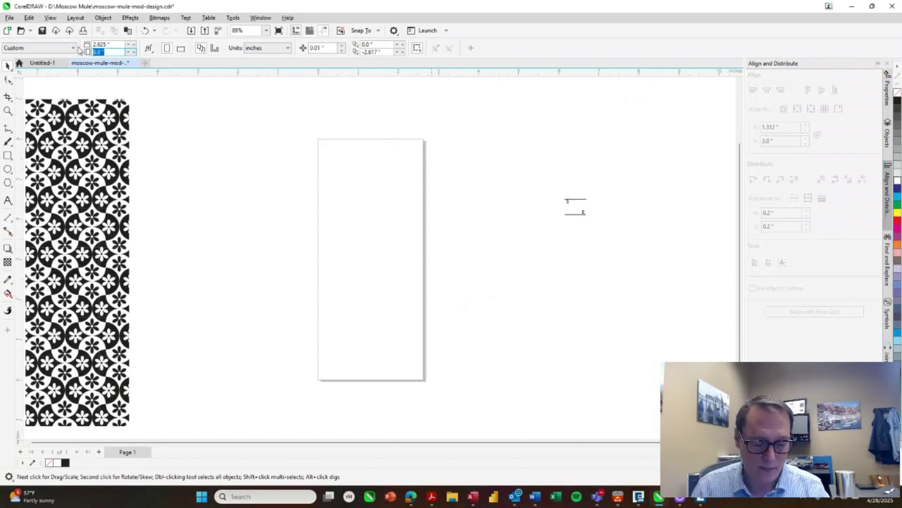
type("8.15")
key("Return")
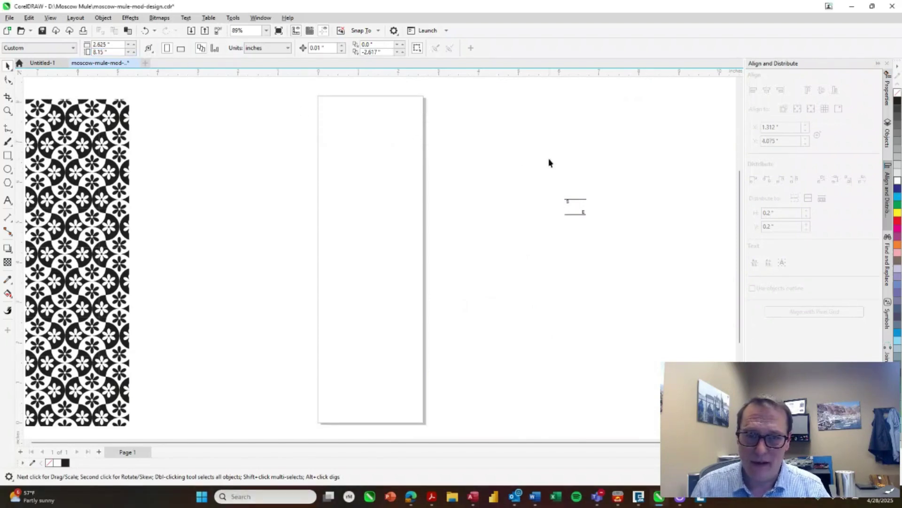
Step: Move the S marker to the top of the page so its line sits on the page's upper edge
left_click_drag(568, 206, 365, 101)
scroll(364, 101, "up", 5)
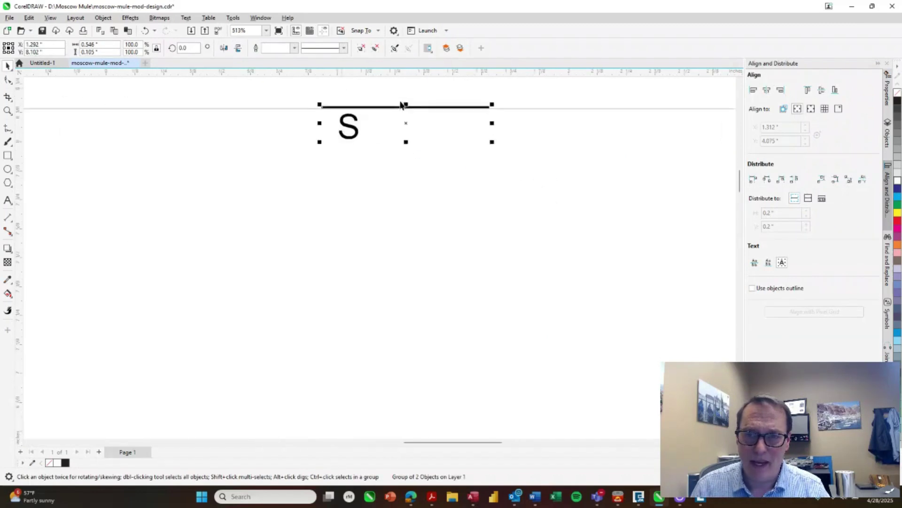
scroll(401, 104, "up", 1)
scroll(344, 115, "up", 2)
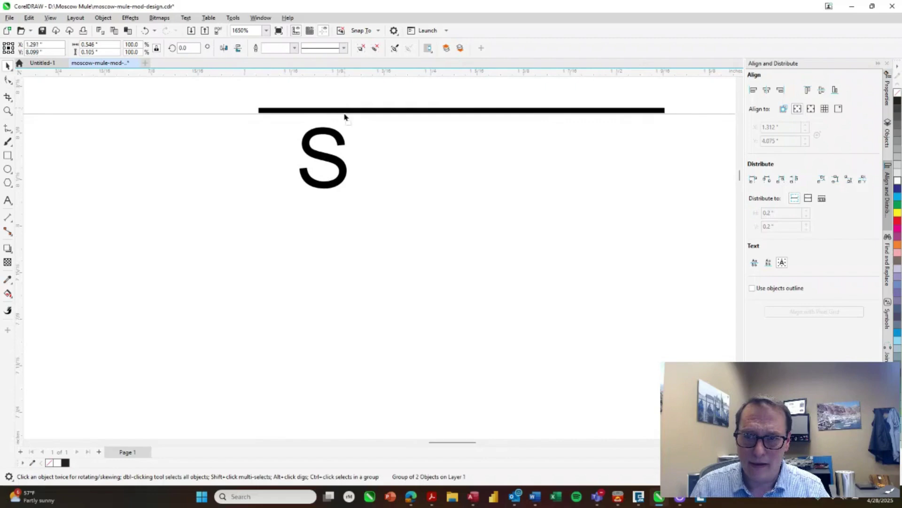
left_click(345, 116)
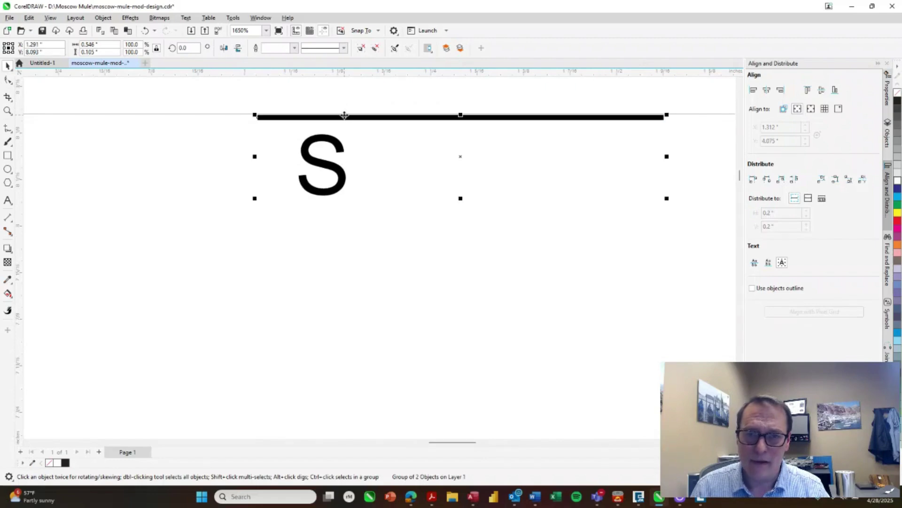
Step: Move the E marker to the bottom of the page so its line sits on the page's lower edge
scroll(423, 191, "down", 10)
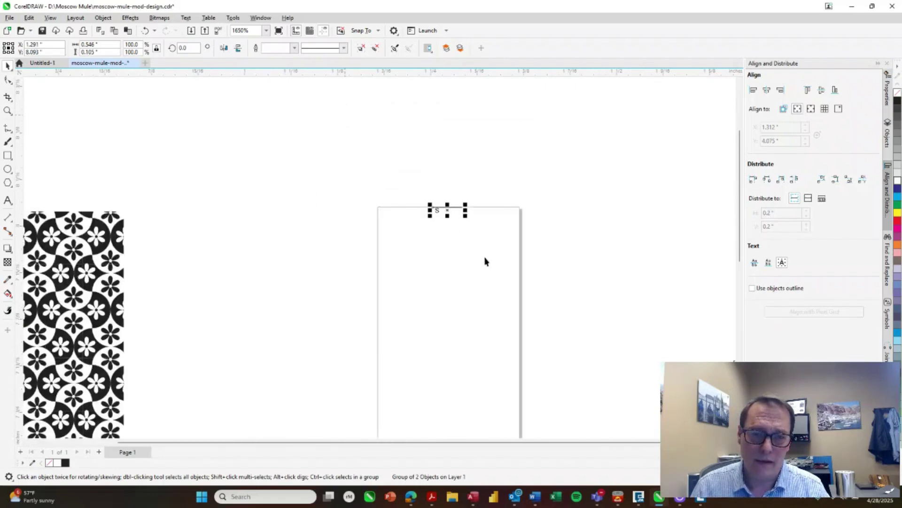
left_click_drag(684, 333, 546, 428)
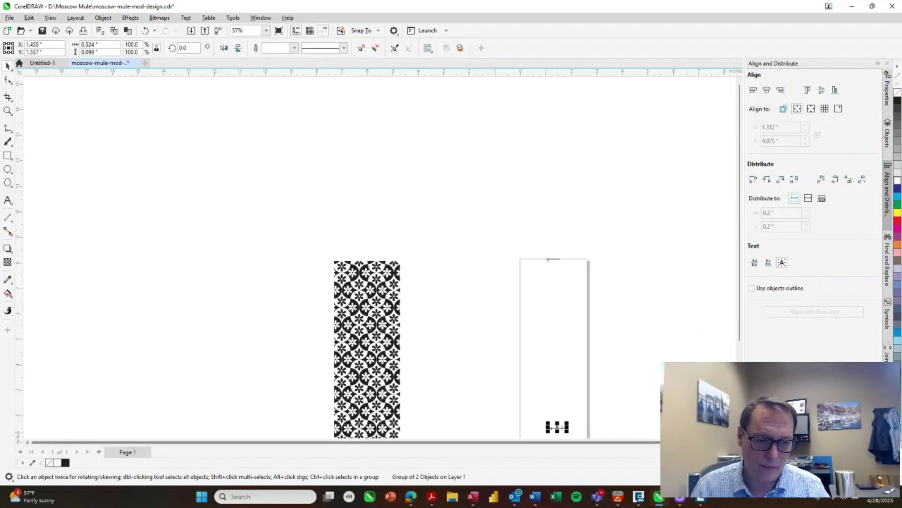
scroll(631, 429, "down", 1)
scroll(536, 324, "down", 3)
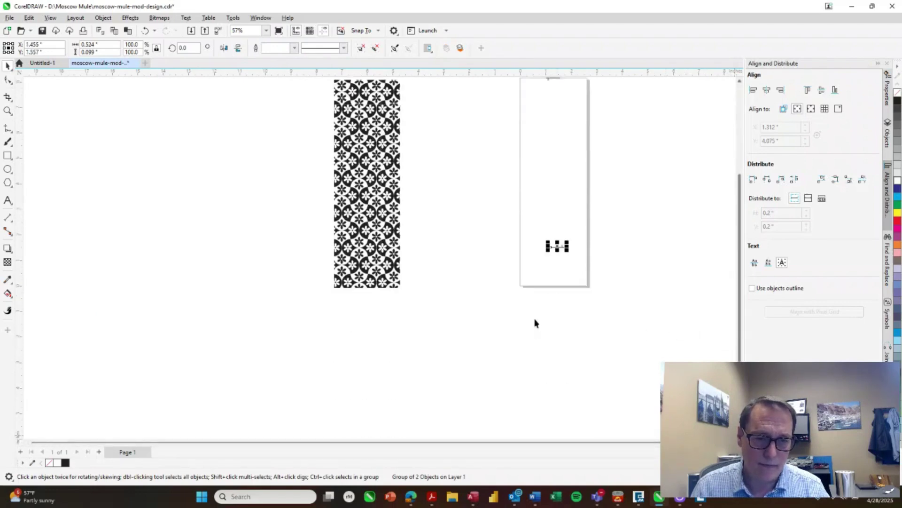
scroll(555, 274, "up", 4)
left_click_drag(509, 213, 504, 353)
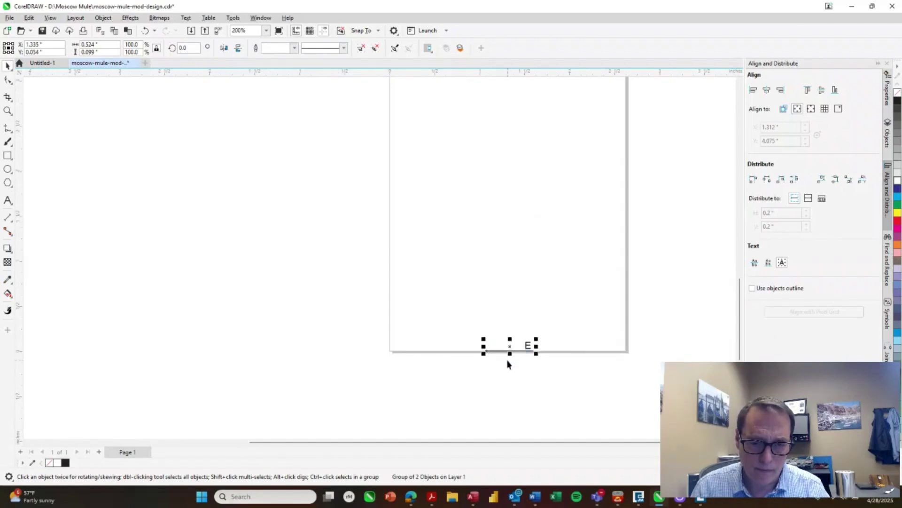
scroll(503, 353, "up", 2)
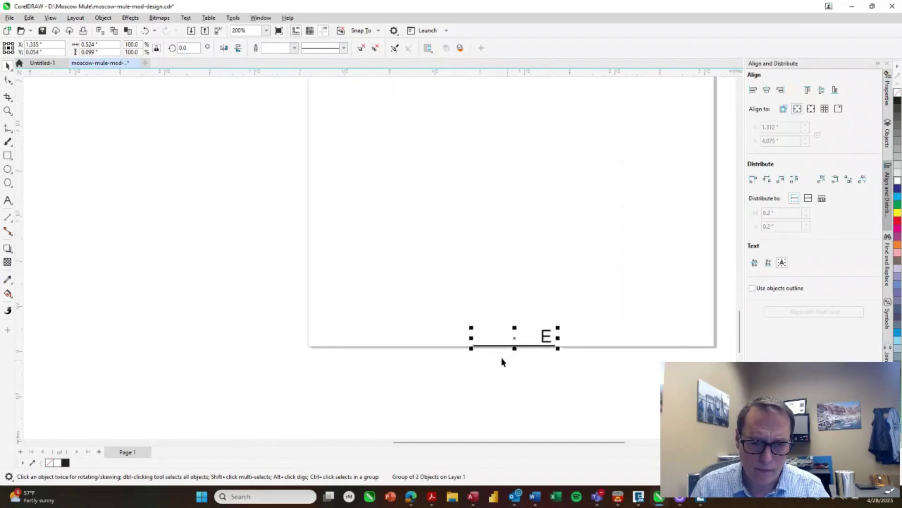
Step: Center the E and S markers horizontally on the page
left_click(767, 91)
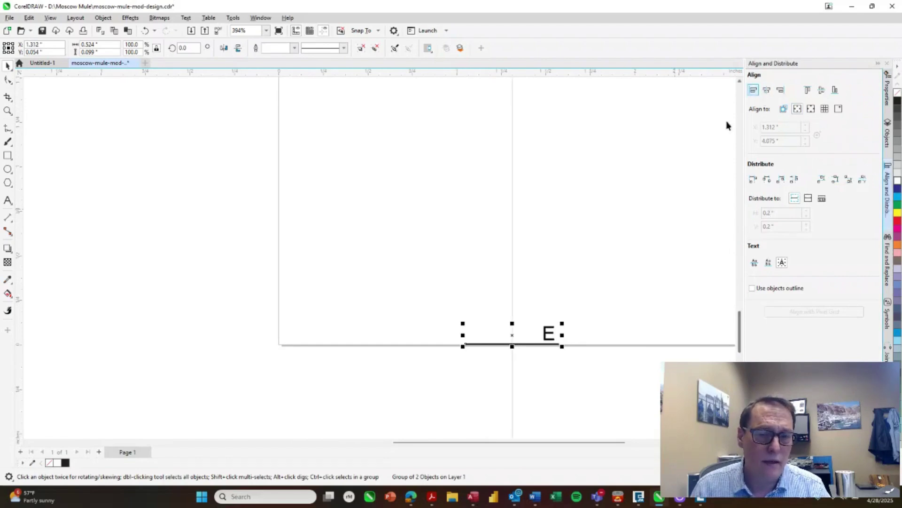
scroll(602, 188, "down", 4)
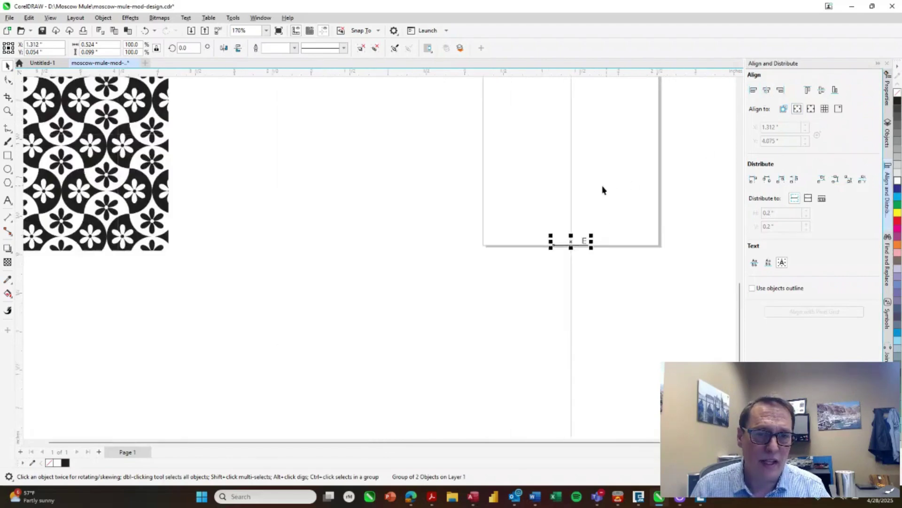
left_click(740, 92)
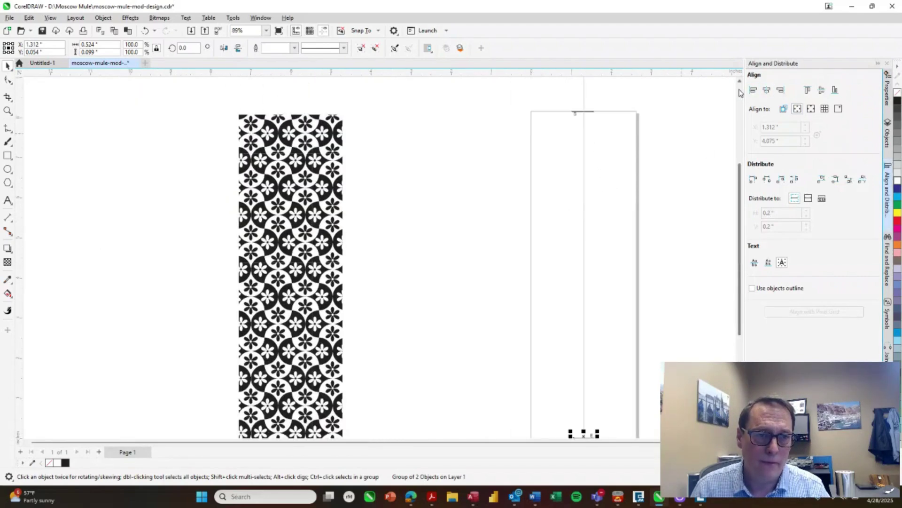
left_click(584, 113)
Step: Select both the S and E markers and print only that selection to the Epilog Engraver
left_click_drag(541, 84, 656, 396)
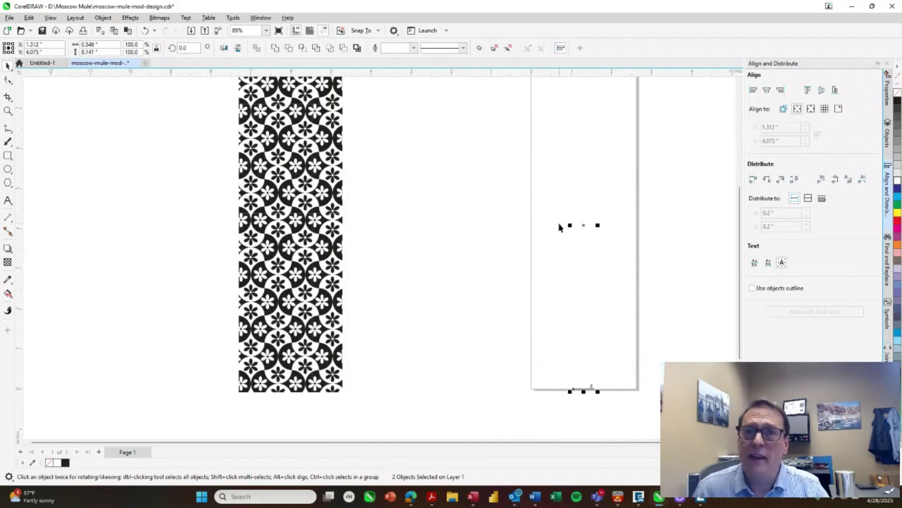
key("ctrl+p")
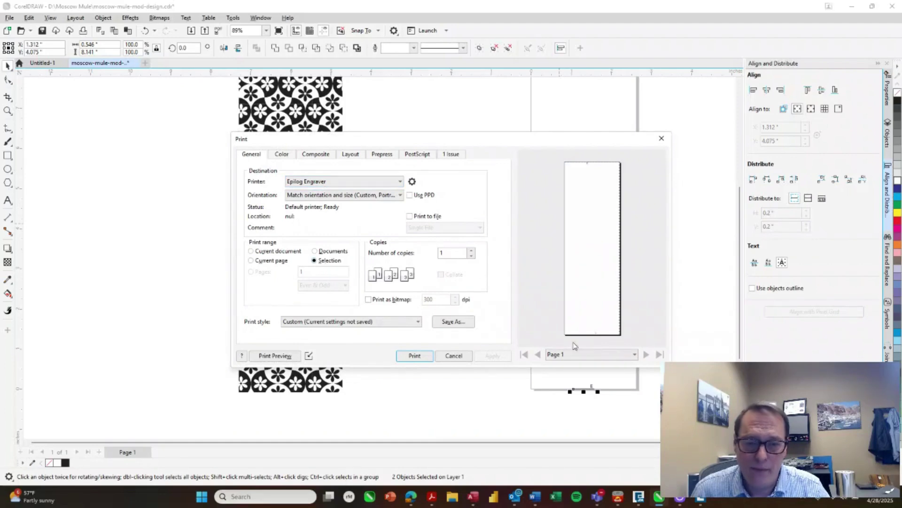
left_click(415, 355)
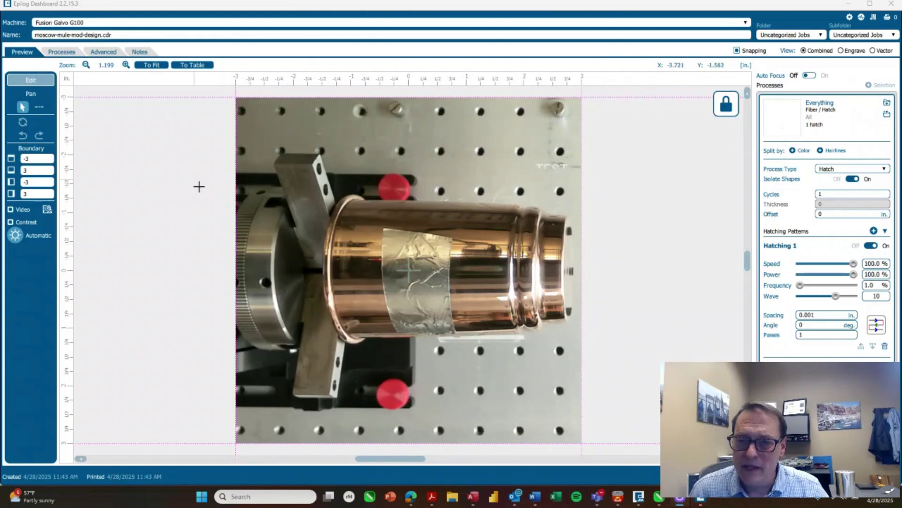
Step: Turn on Rotary for the job with a 2.595 in diameter, 2.625 in page width and 8.15 in page height
left_click(95, 52)
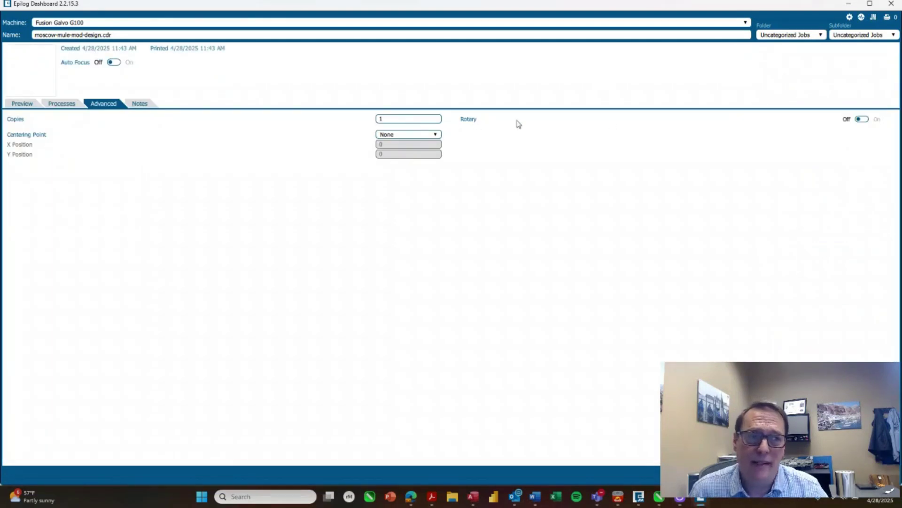
left_click(869, 122)
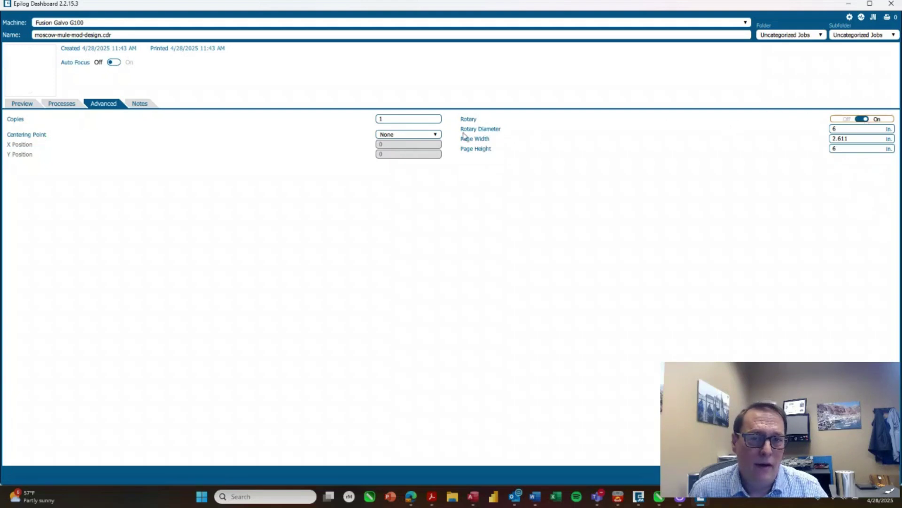
left_click(847, 129)
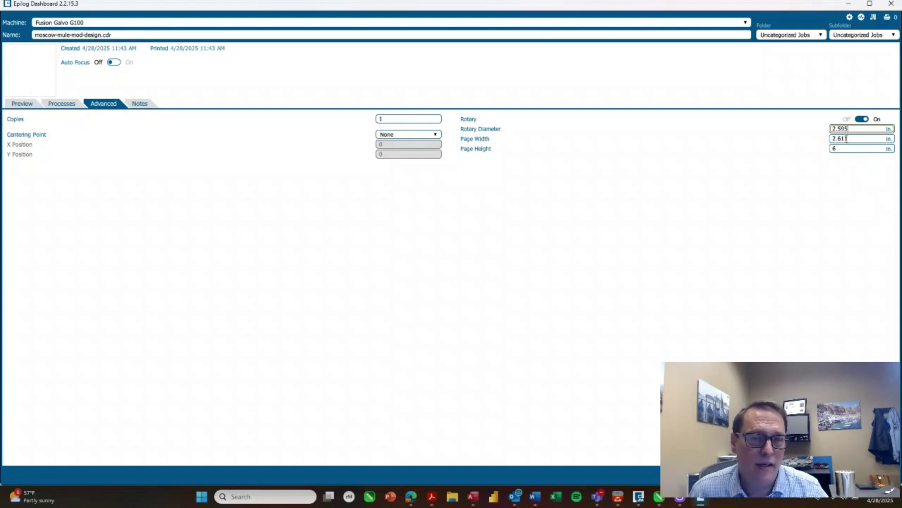
left_click(846, 138)
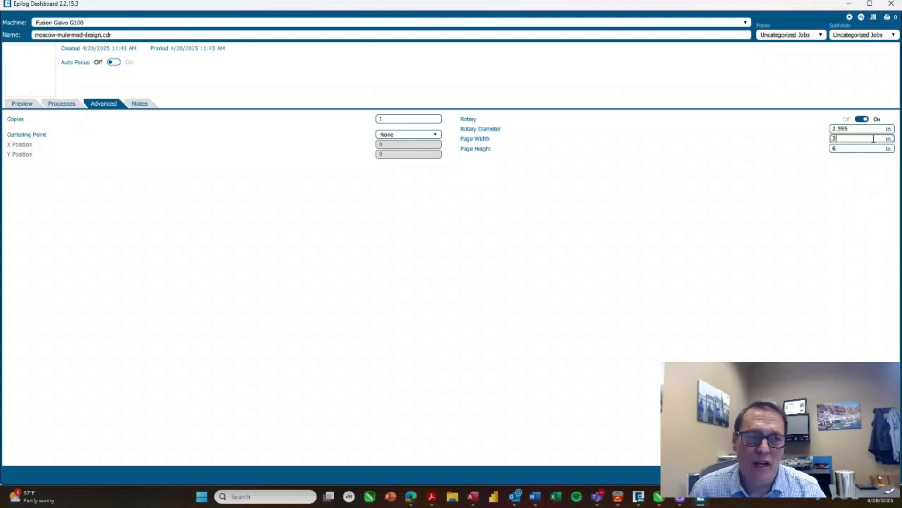
left_click(838, 149)
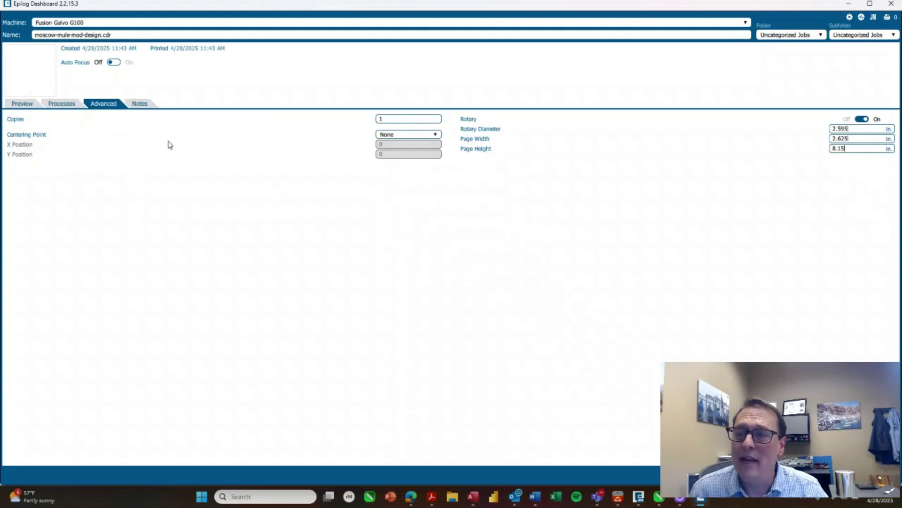
Step: Set the job's centering point to Center-Top and move the S and E markers onto the rotary page
left_click(394, 137)
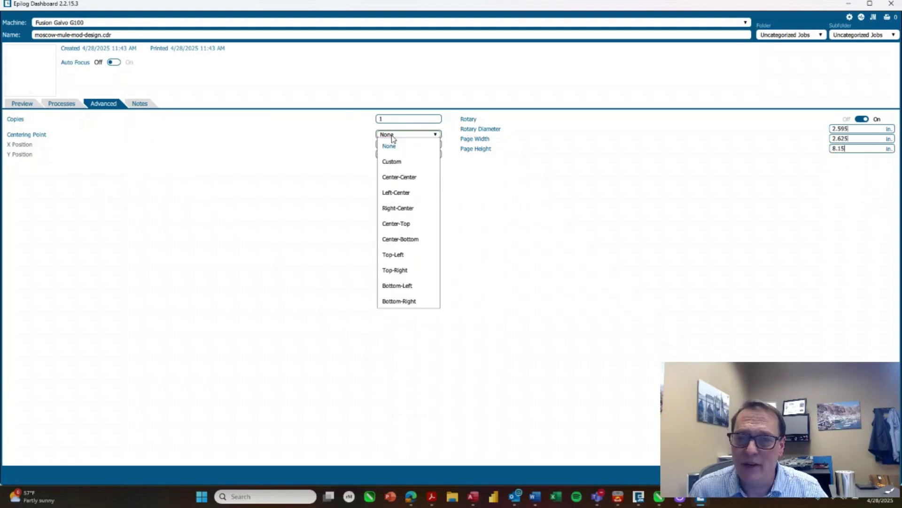
left_click(402, 224)
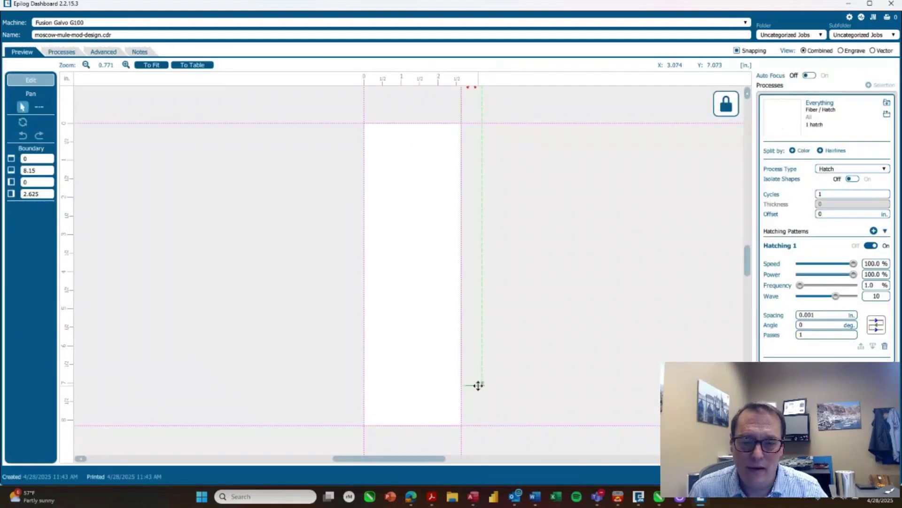
left_click_drag(478, 385, 414, 427)
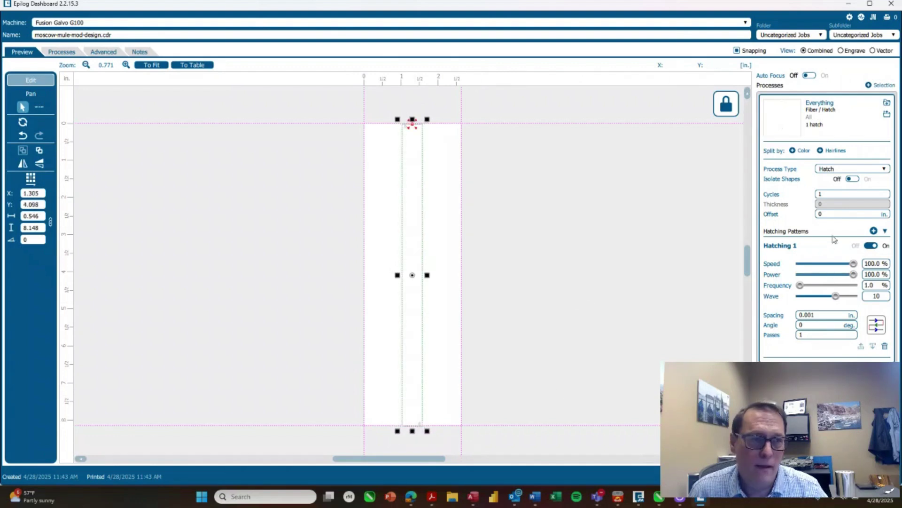
Step: Load the [F254] Aluminum Tape Mark hatch setting from the material library for the marker process
left_click(887, 102)
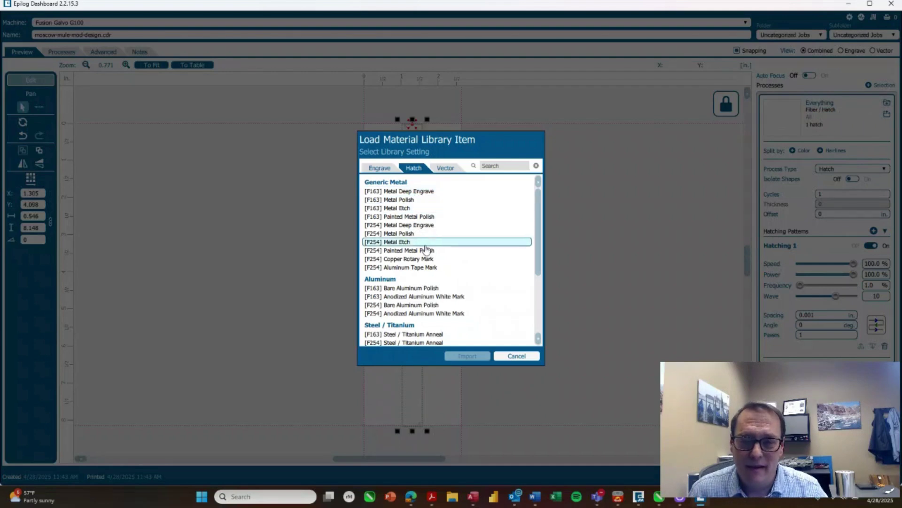
left_click(407, 271)
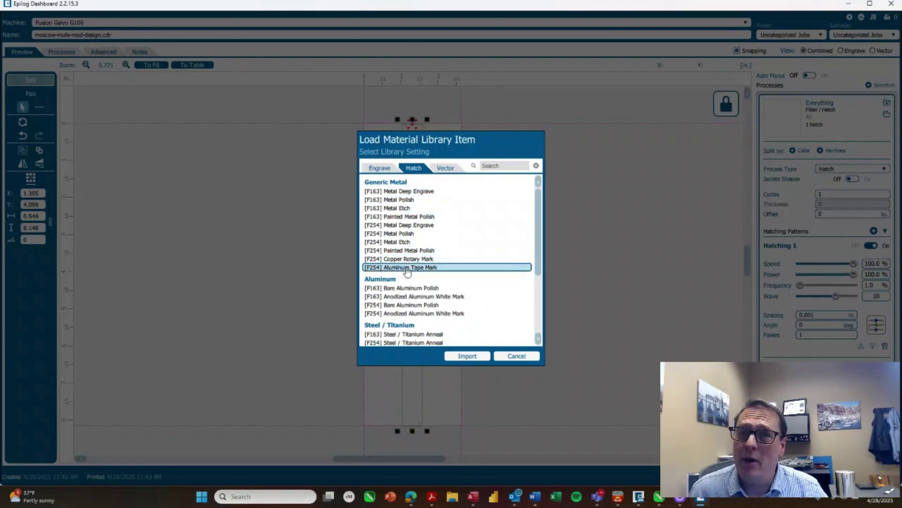
left_click(464, 358)
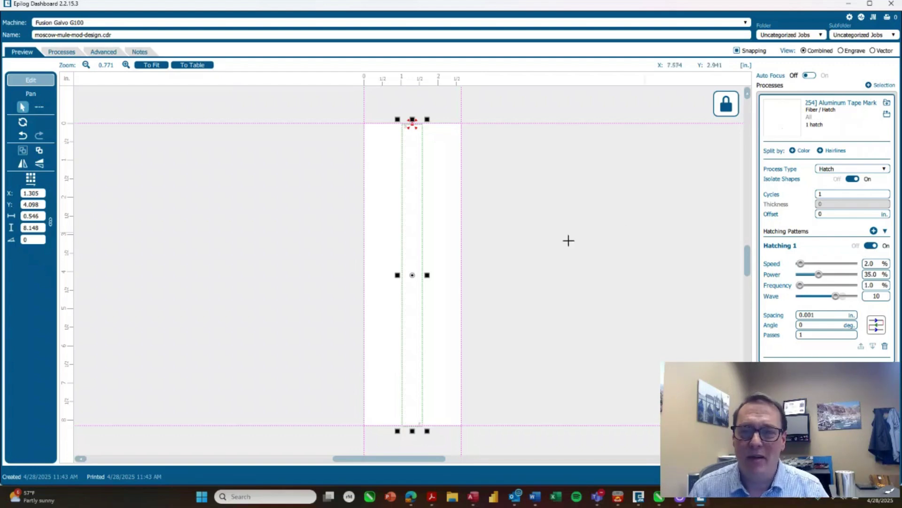
Step: Nudge the markers so the S line sits on the page's upper edge, and check the E line against the lower edge
scroll(385, 111, "up", 5)
scroll(415, 129, "up", 2)
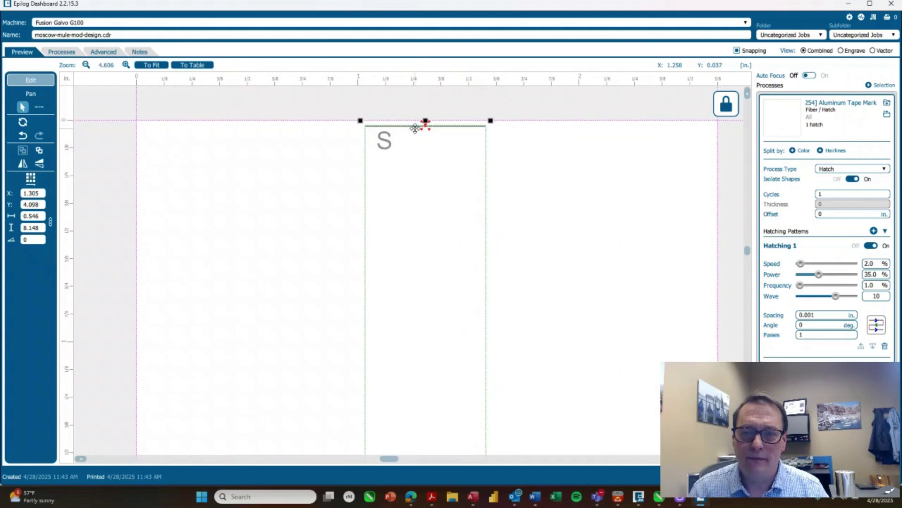
left_click_drag(414, 127, 425, 123)
scroll(425, 123, "down", 10)
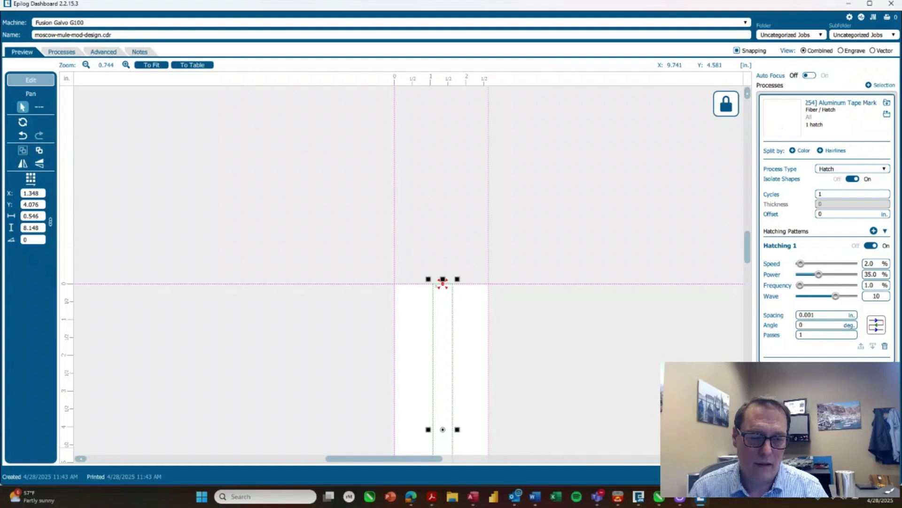
scroll(743, 309, "down", 4)
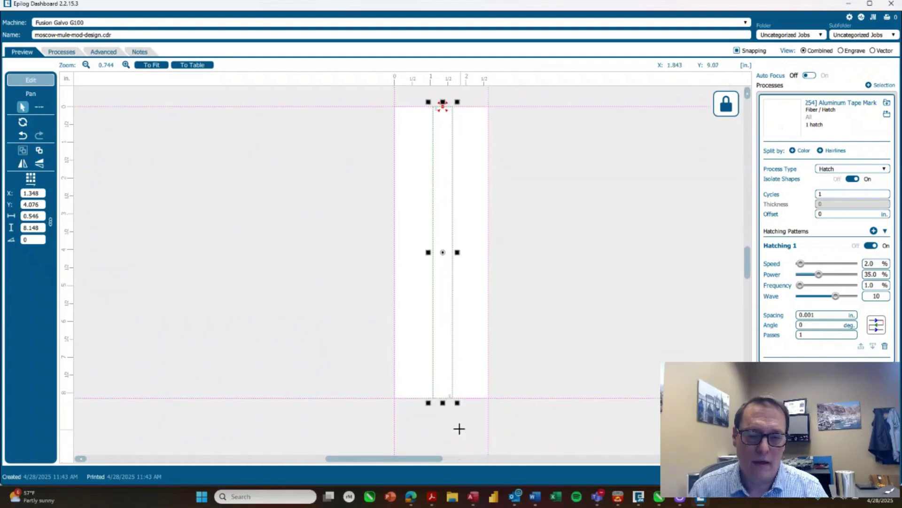
scroll(437, 409, "up", 10)
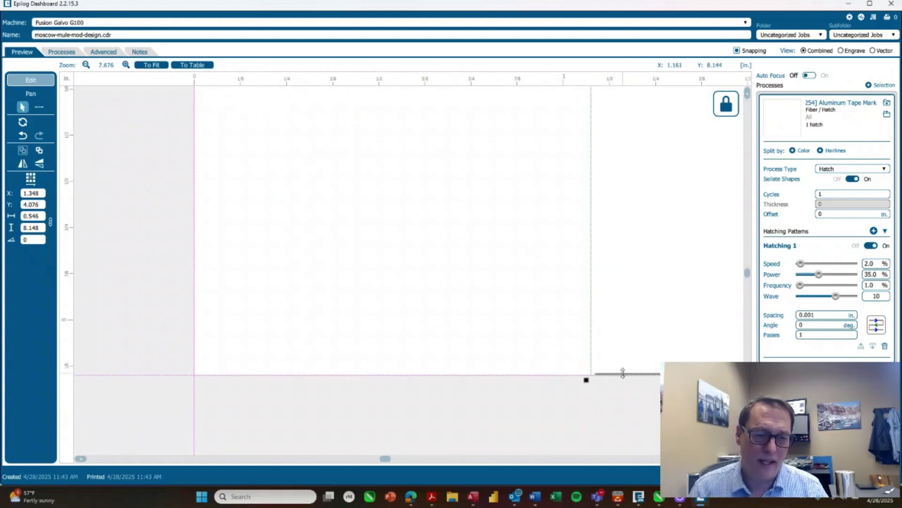
scroll(620, 374, "down", 4)
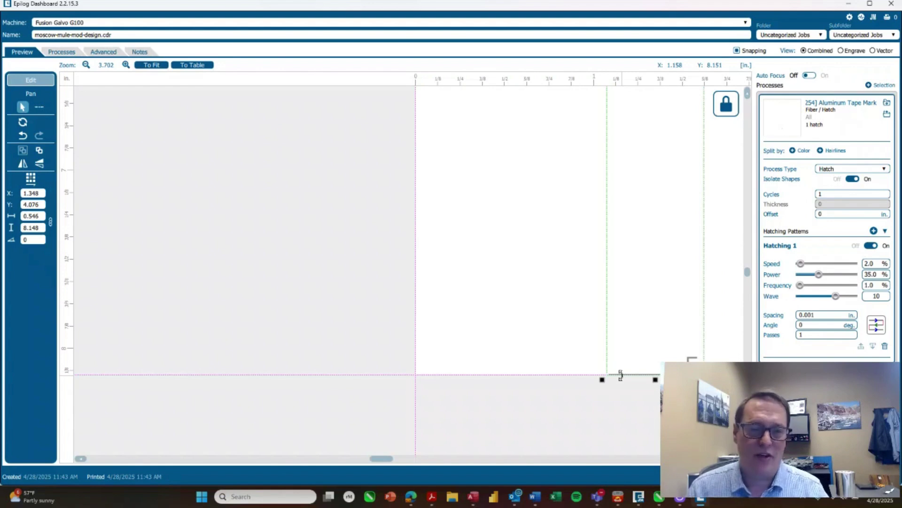
scroll(621, 374, "down", 10)
scroll(621, 348, "up", 2)
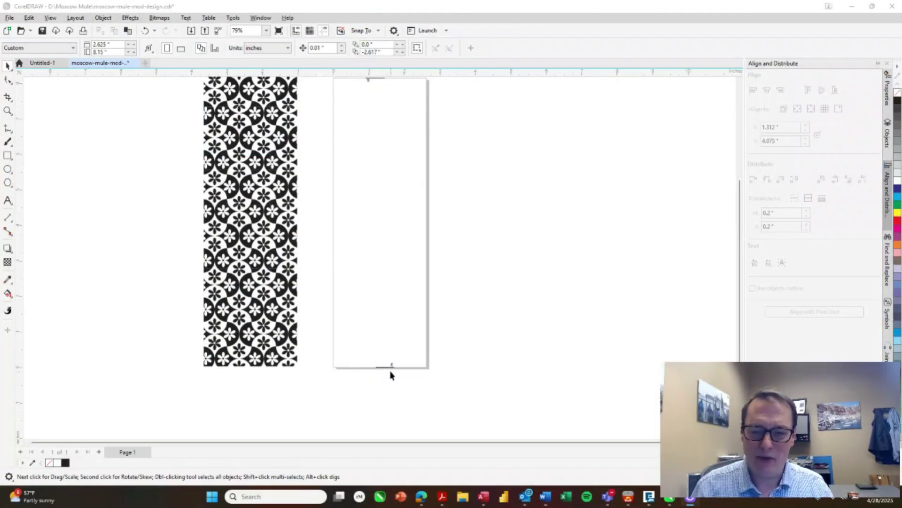
Step: Switch to CorelDRAW and move the S and E markers together off the page, to its right
key("Tab")
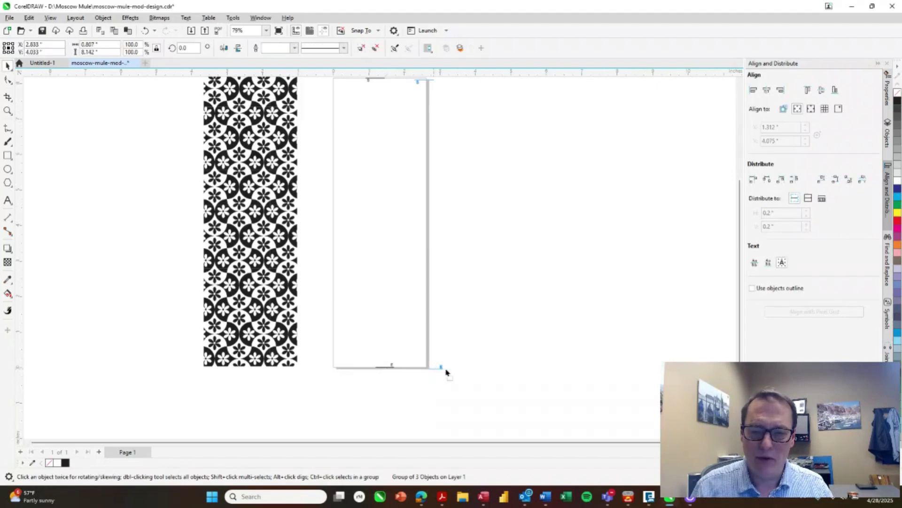
left_click_drag(492, 370, 500, 368)
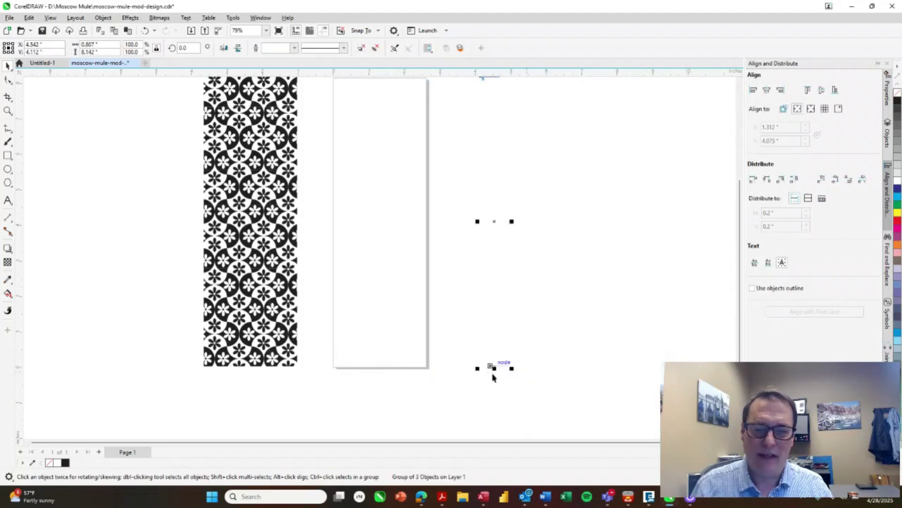
key("Escape")
Step: Center the floral pattern on the page and set its height to 8.15 in, keeping its proportions
left_click(230, 259)
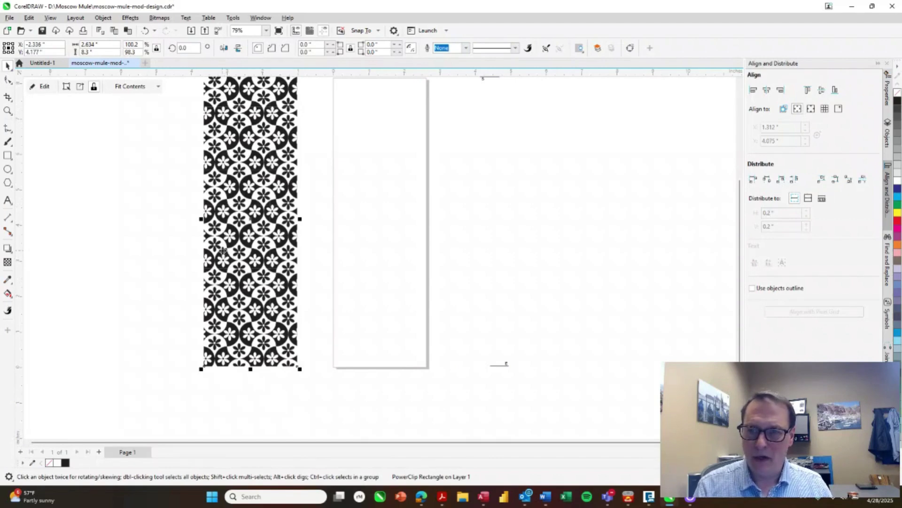
key("p")
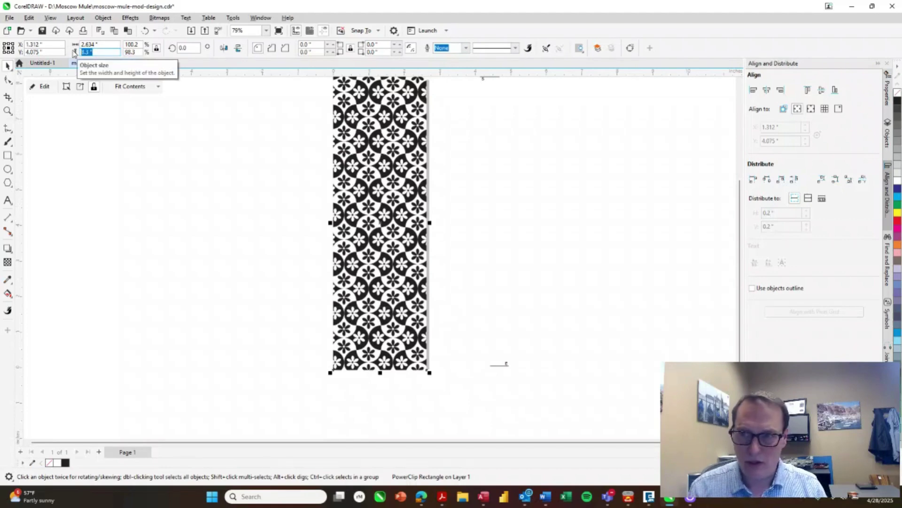
type("8.15")
key("Return")
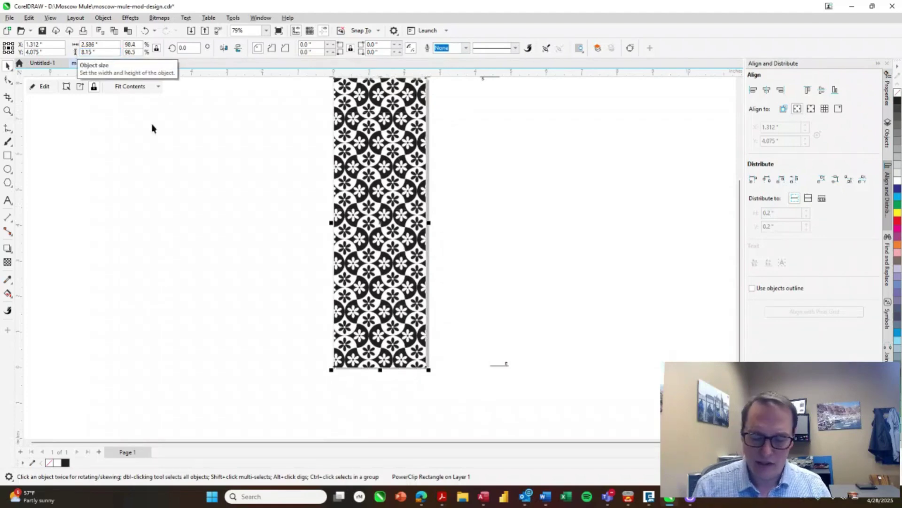
left_click(285, 185)
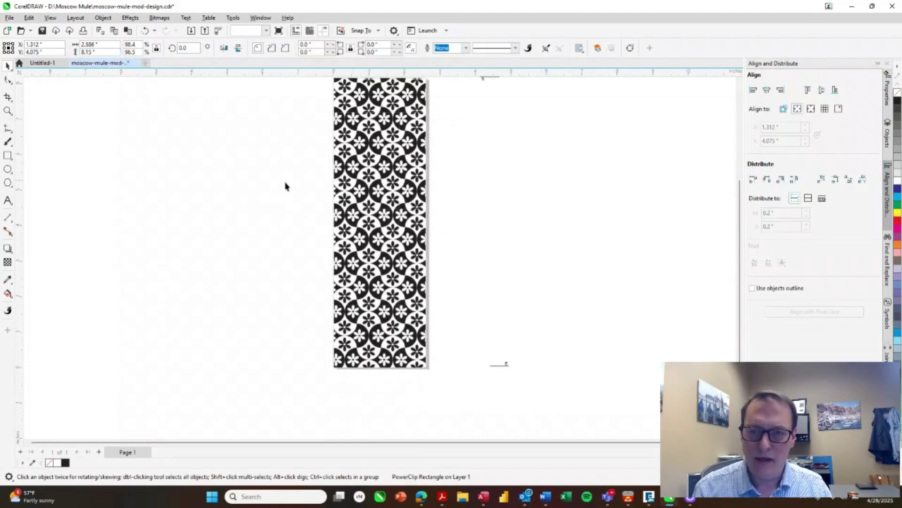
Step: Select the floral pattern and print only that selection to the Epilog Engraver
left_click(399, 146)
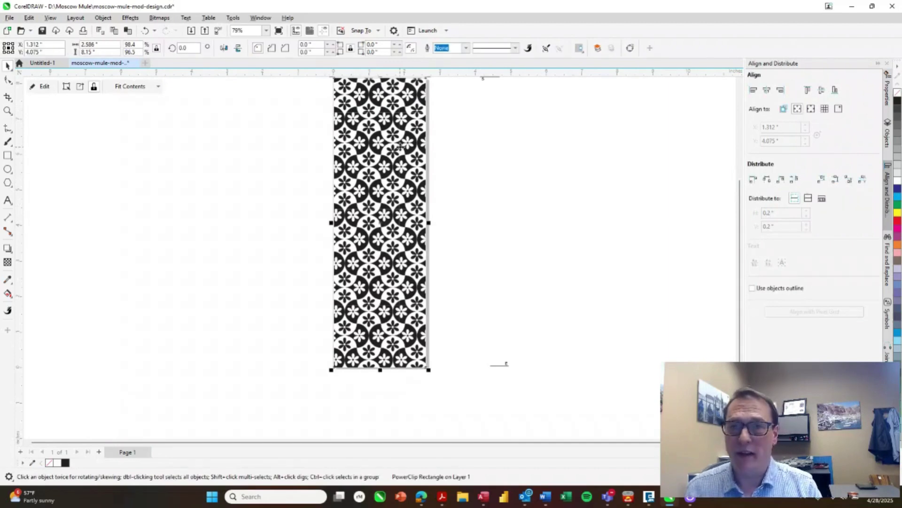
key("ctrl+p")
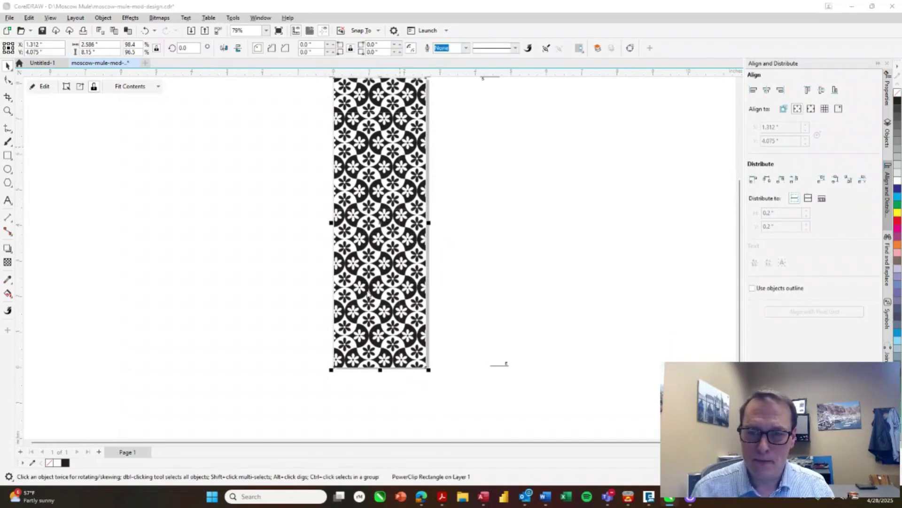
left_click(326, 261)
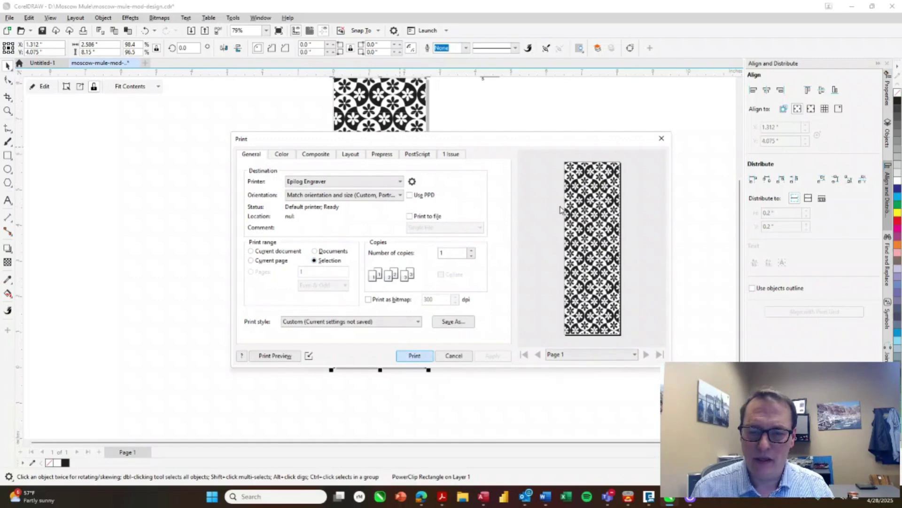
key("Return")
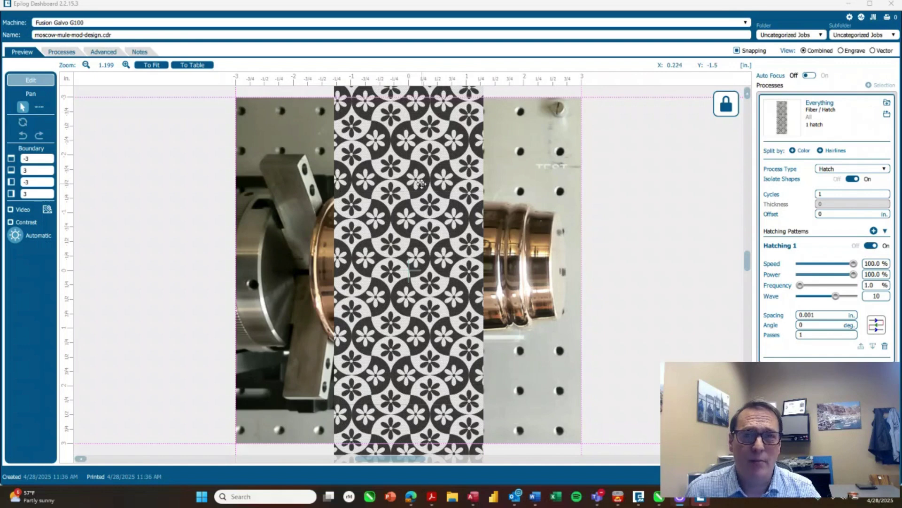
Step: Turn on Rotary for the pattern job with a 2.595 in diameter, 2.625 in page width and 8.15 in page height
left_click(96, 53)
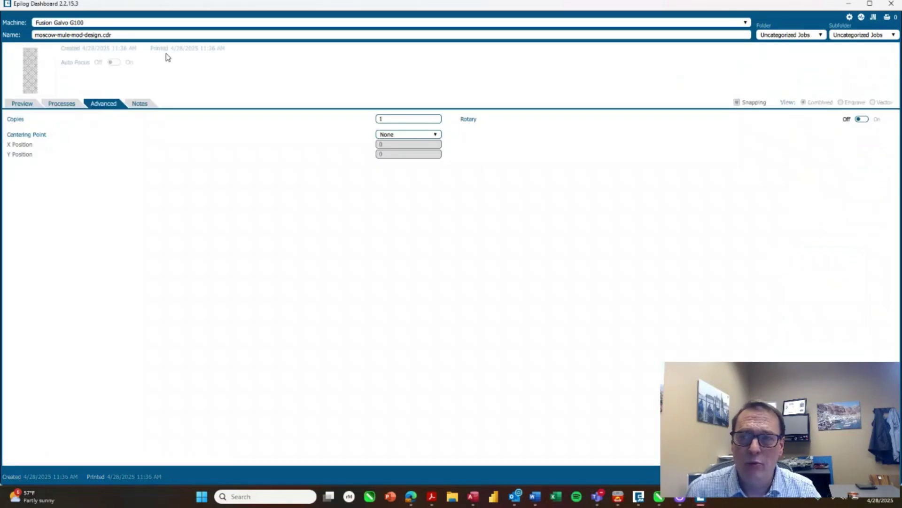
left_click(861, 120)
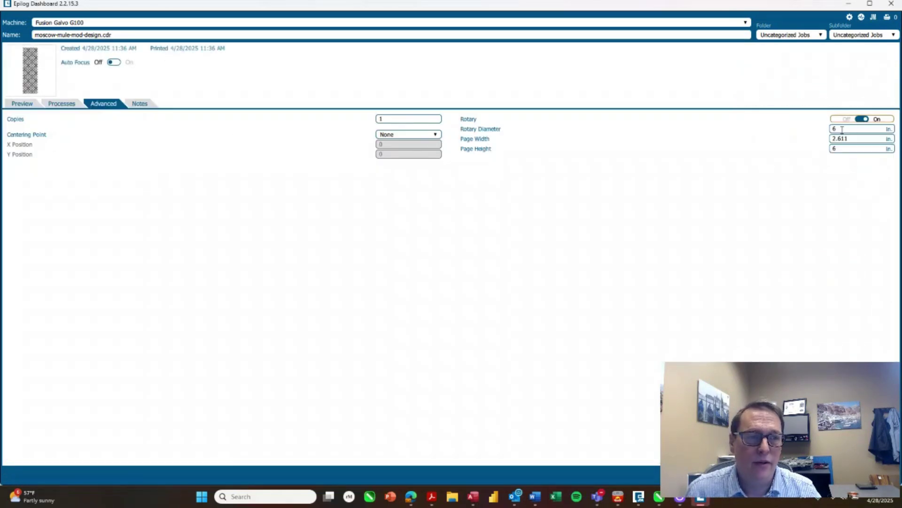
left_click(842, 129)
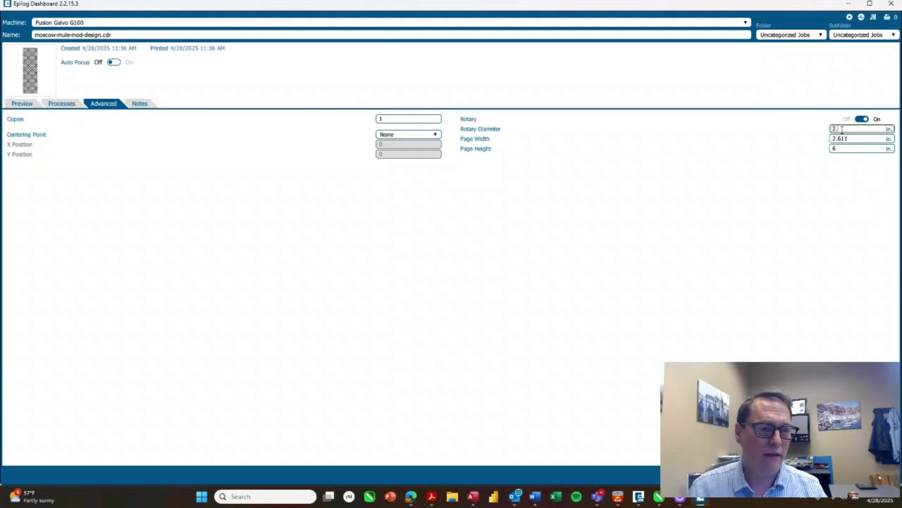
key("Tab")
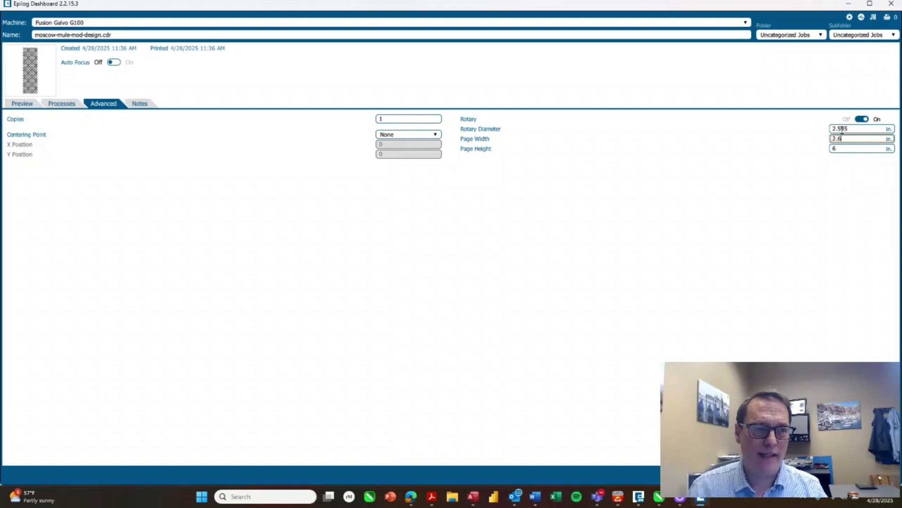
key("Tab")
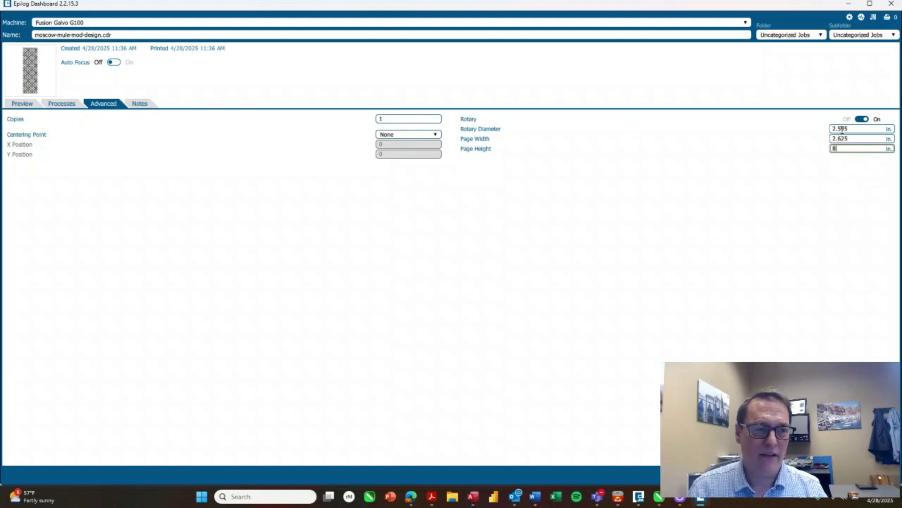
Step: Set the pattern job's centering point to Center-Top and move the floral pattern onto the rotary page
left_click(396, 135)
left_click(412, 224)
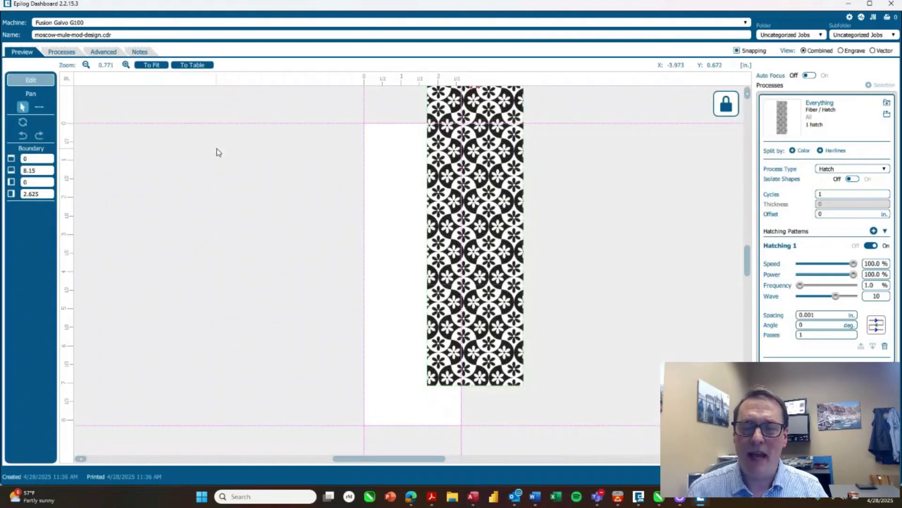
left_click_drag(489, 115, 427, 154)
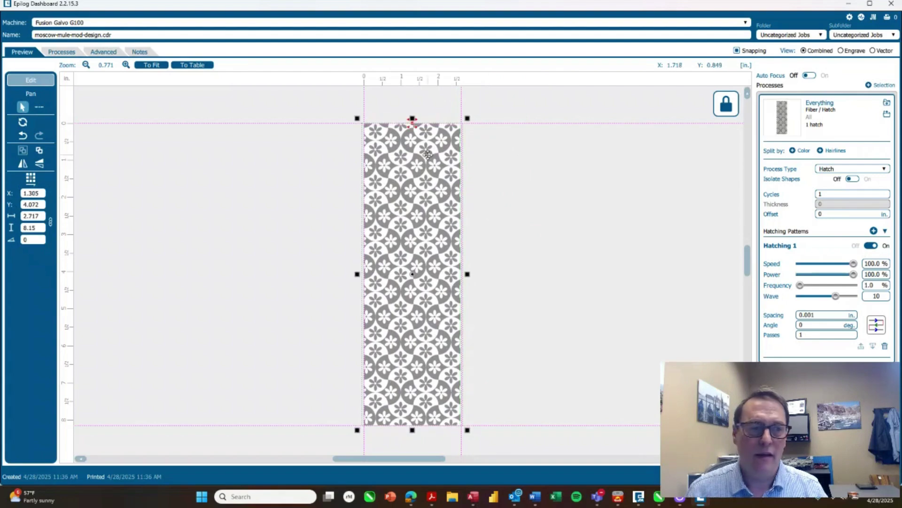
Step: Nudge the floral pattern flush with the page's upper edge and check its fit down to the lower edge
scroll(405, 129, "up", 10)
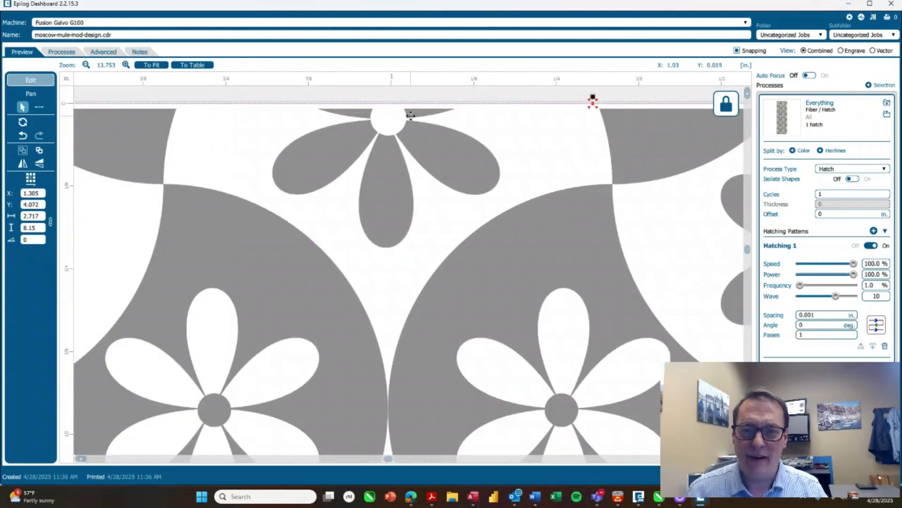
mouse_move(411, 116)
left_mouse_down()
mouse_move(413, 105)
mouse_move(417, 111)
left_mouse_up()
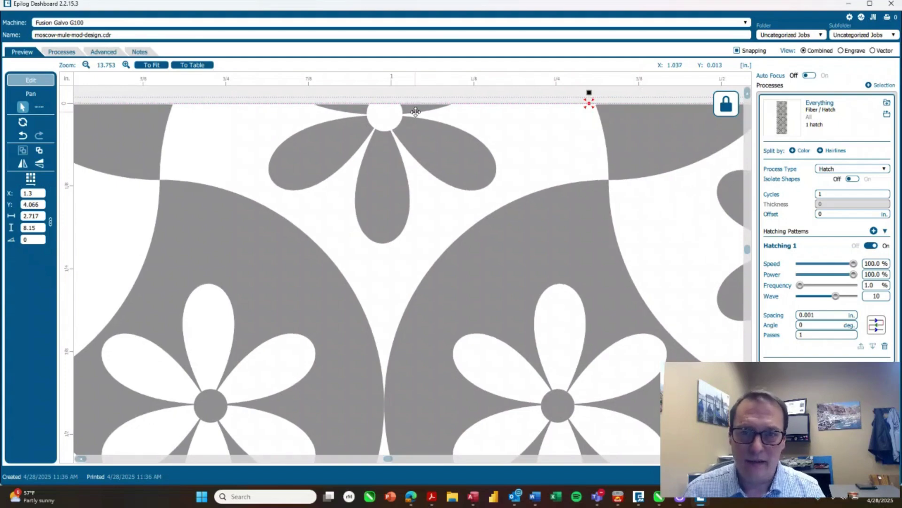
left_click_drag(416, 112, 415, 111)
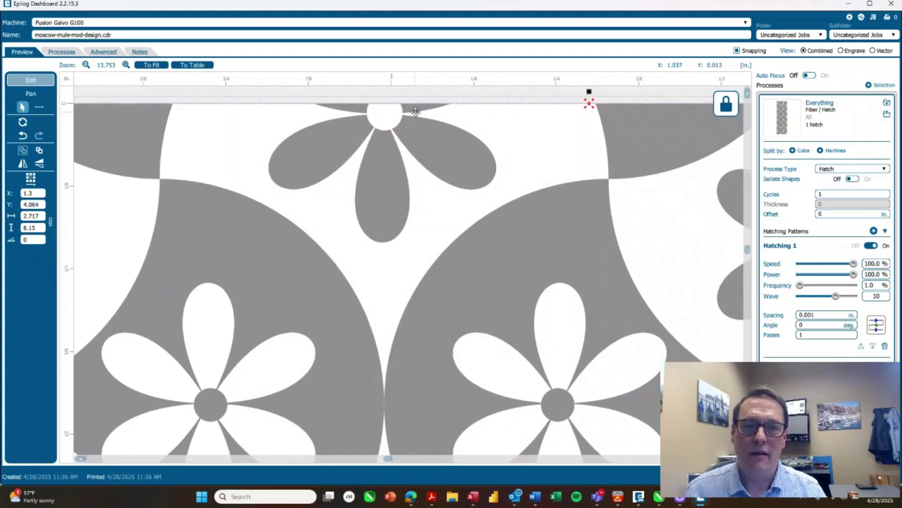
scroll(398, 209, "down", 8)
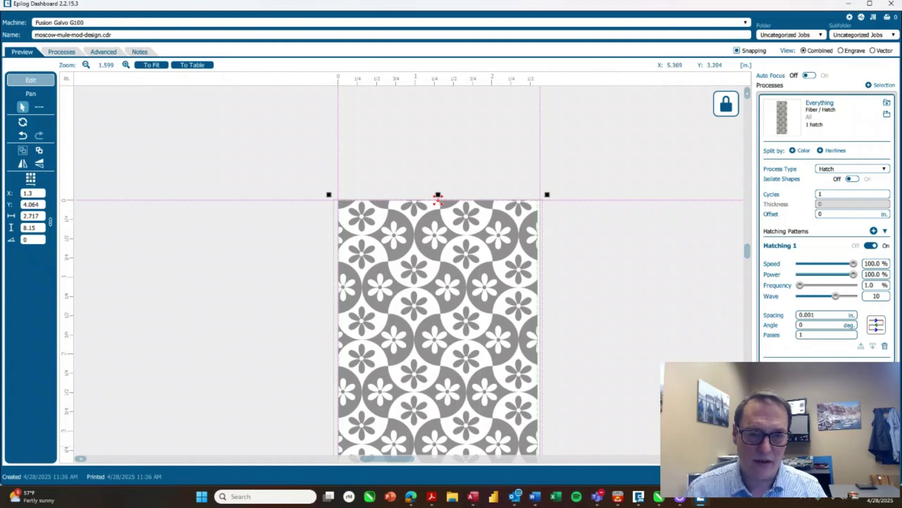
scroll(402, 271, "down", 4)
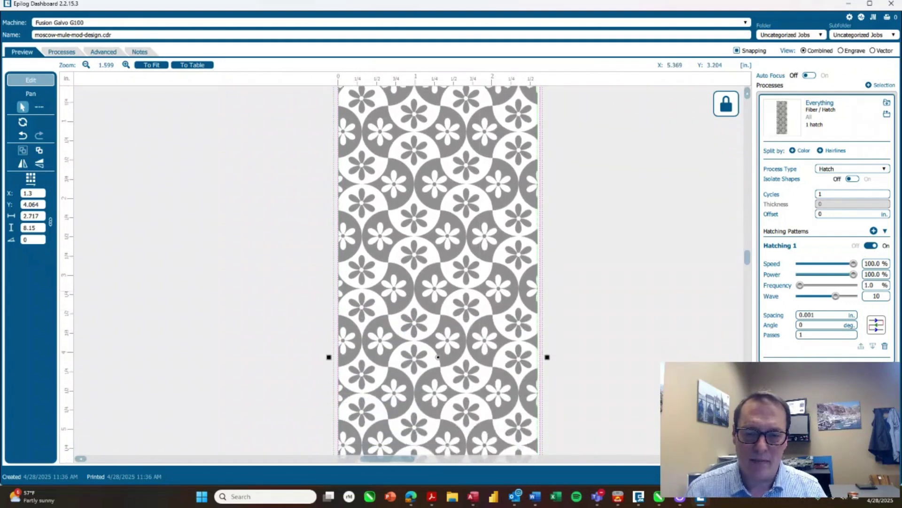
scroll(438, 273, "down", 7)
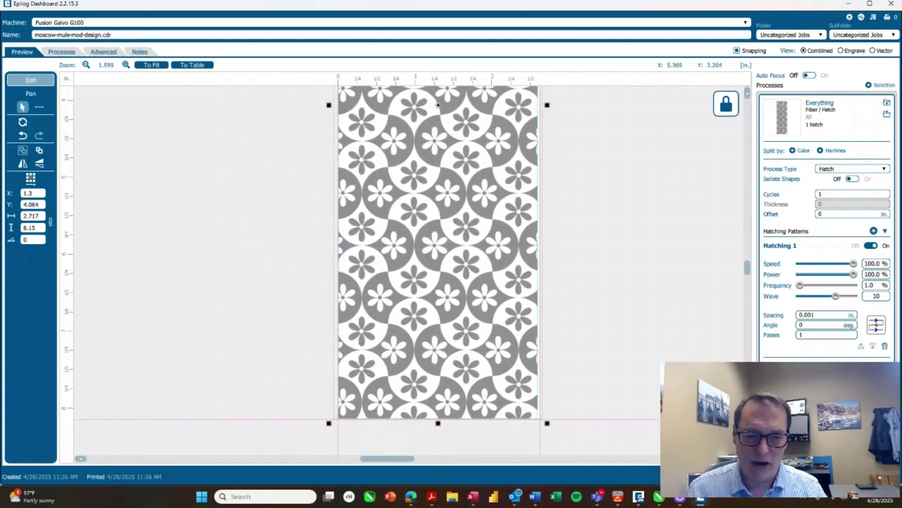
Step: Stretch the floral pattern down to the rotary page's lower edge, scaling it to 2.721 in wide and 8.161 in high
scroll(383, 373, "down", 1)
scroll(419, 400, "up", 5)
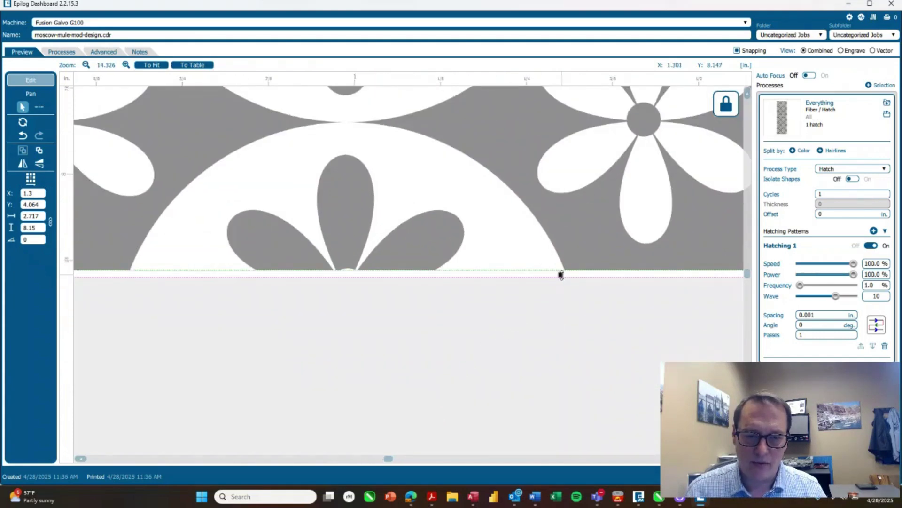
left_click_drag(561, 274, 561, 282)
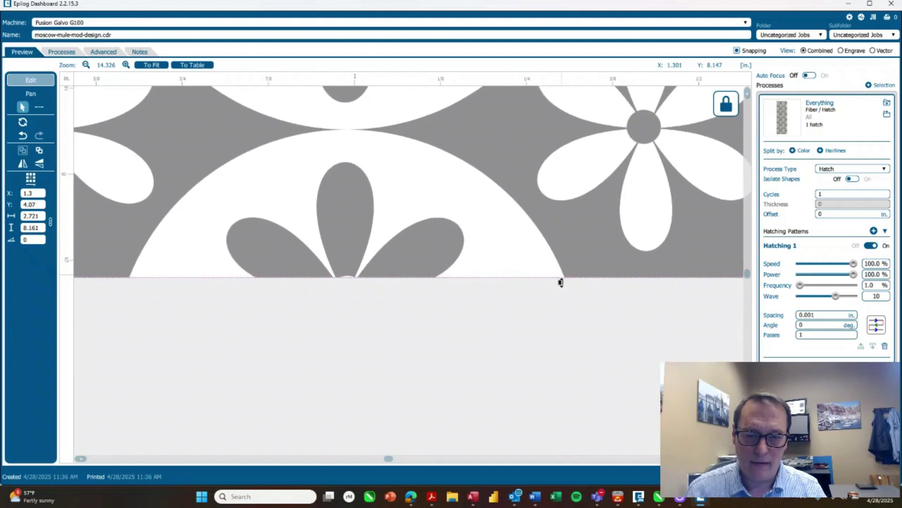
scroll(539, 264, "down", 8)
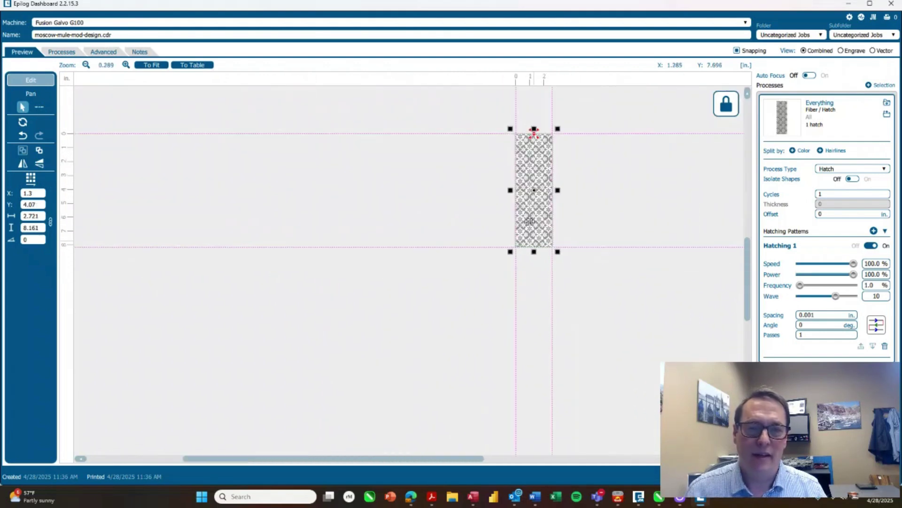
scroll(541, 148, "up", 1)
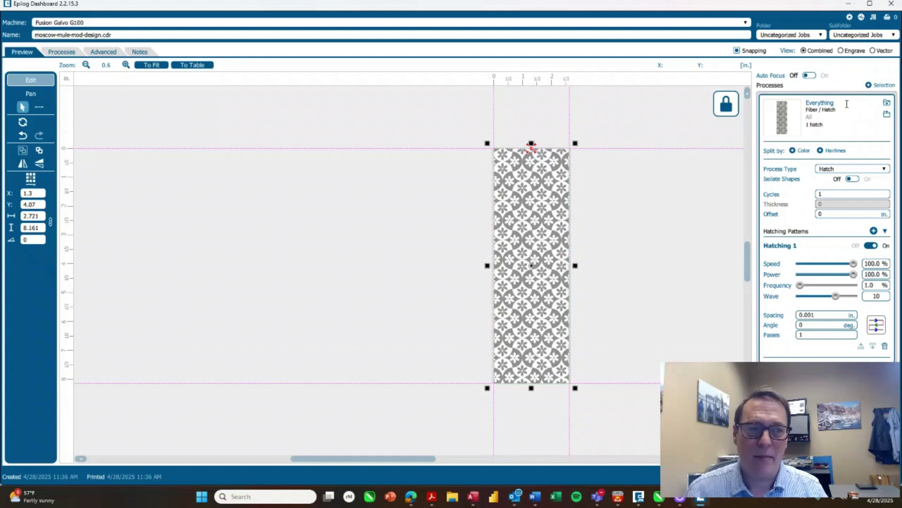
Step: Import the [F254] Copper Rotary Mark hatch setting from the material library into the floral pattern's process
left_click(886, 114)
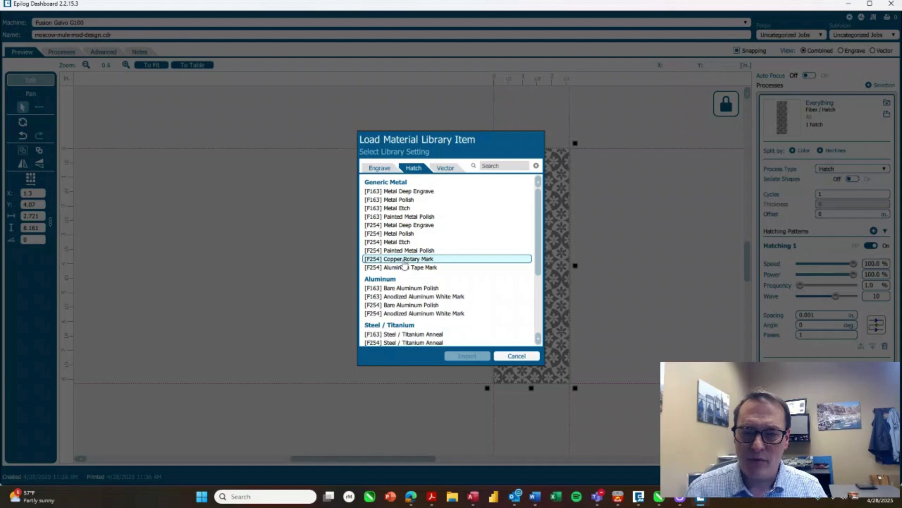
left_click(403, 260)
left_click(470, 356)
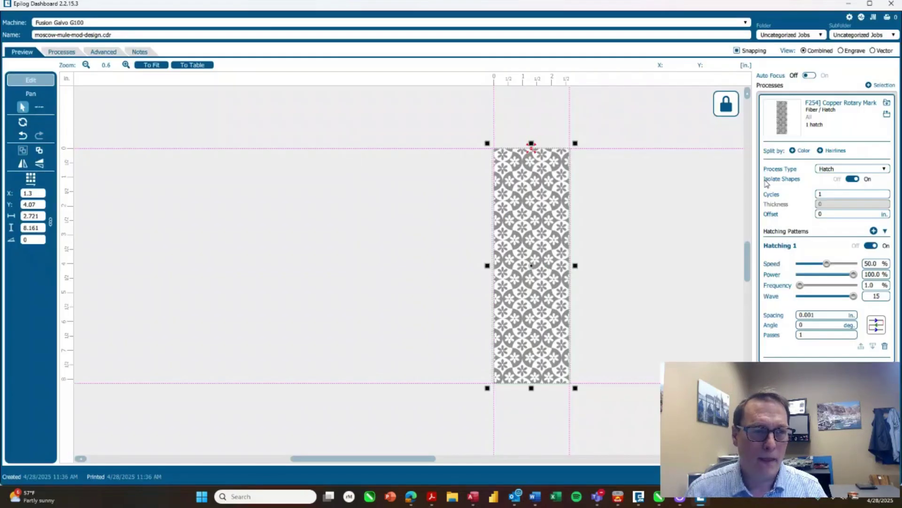